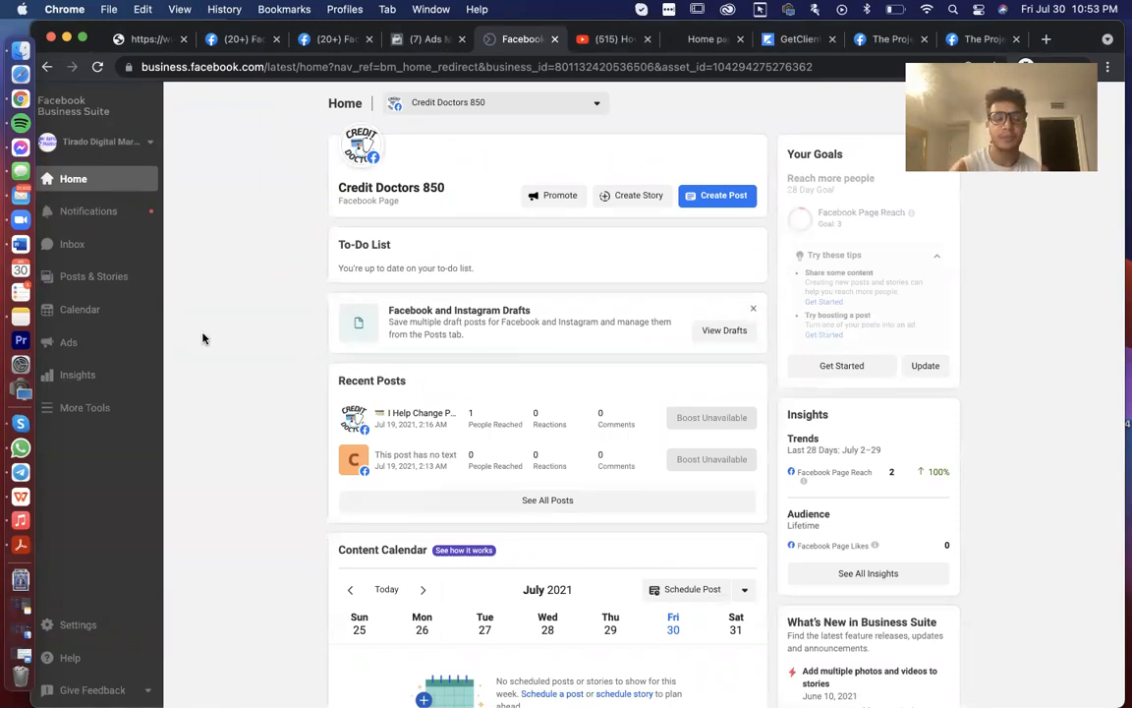
- Open Business Settings, then the Rapid Tradelines ad account's billing payment activity
click(79, 625)
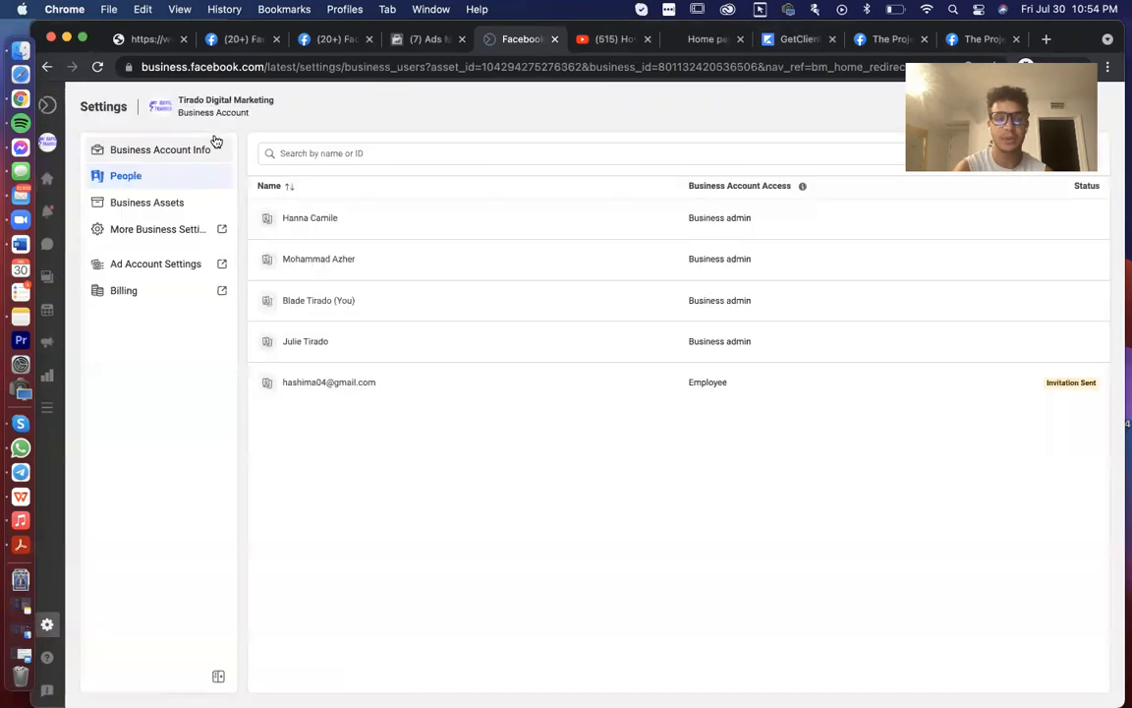
click(47, 68)
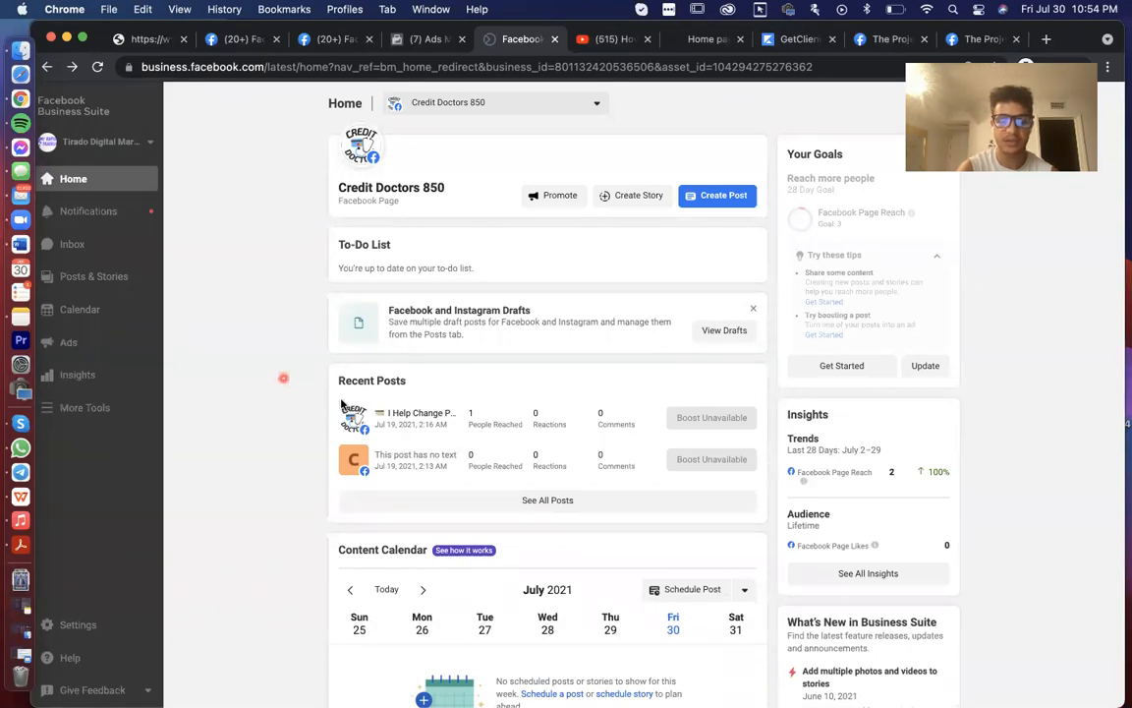
click(79, 627)
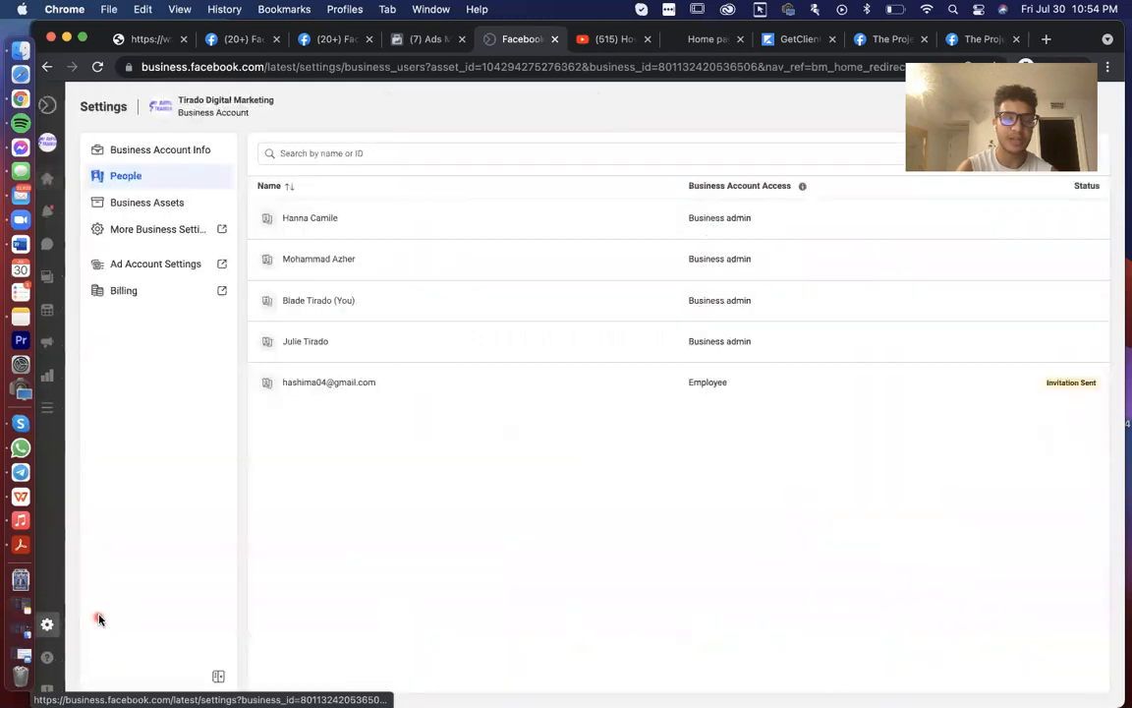
click(147, 294)
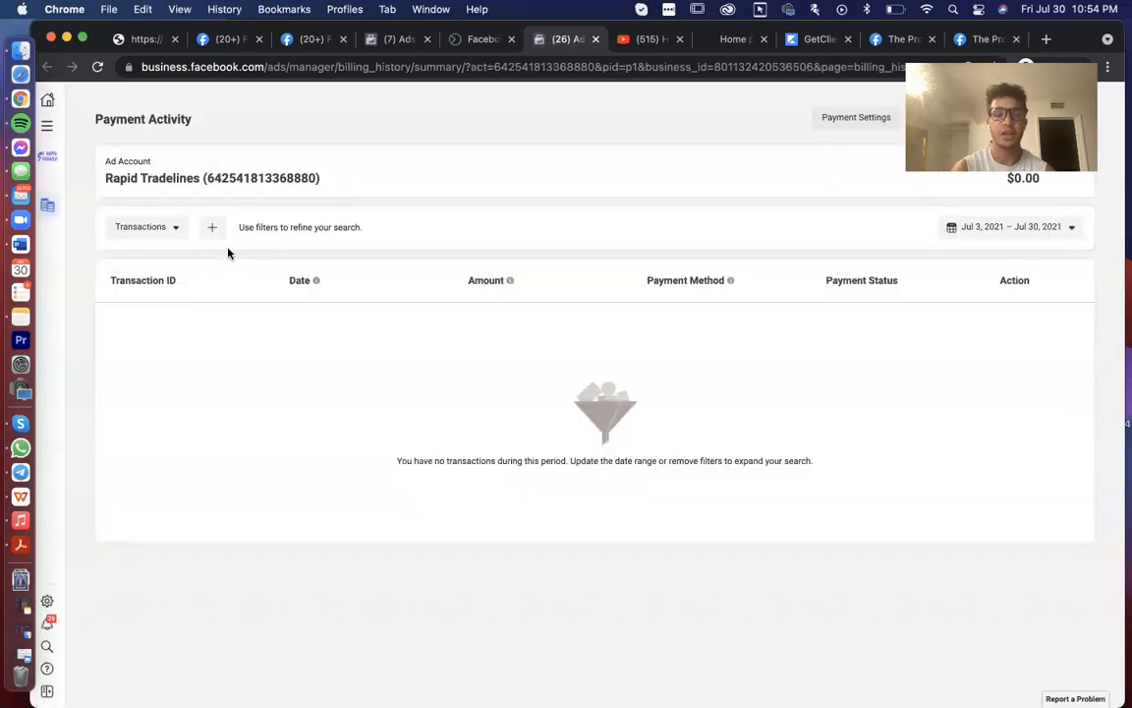
click(212, 230)
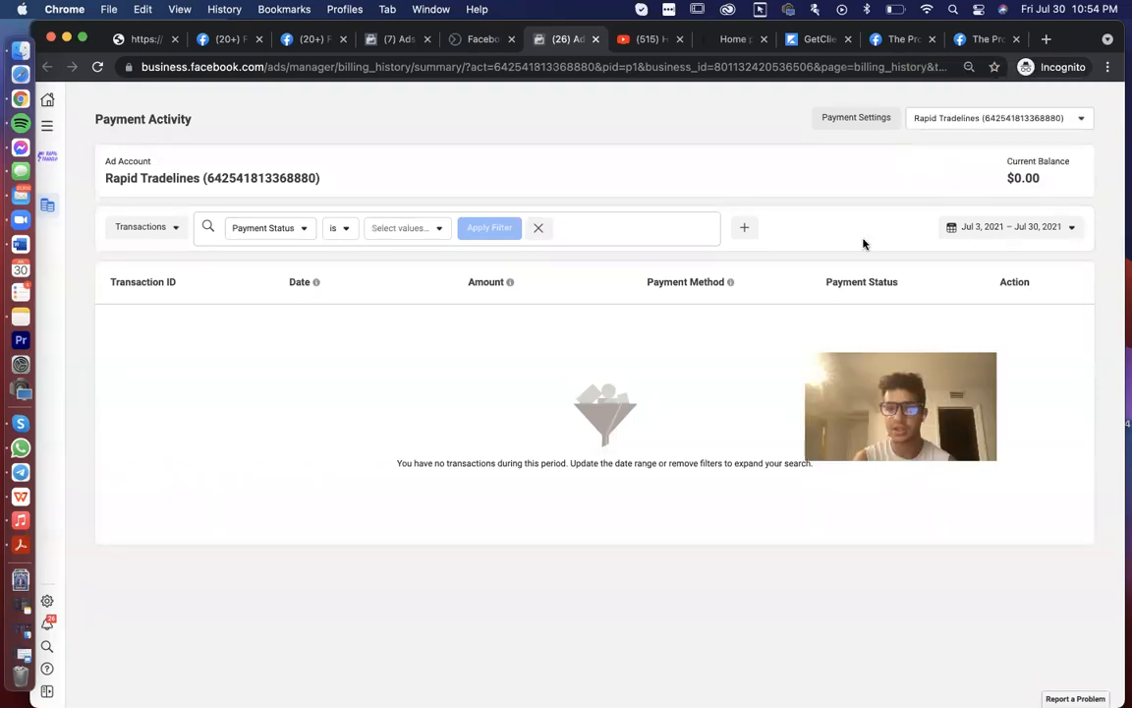
- View Rapid Tradelines payment settings, opening and closing the Add Payment Method form unsaved
click(864, 117)
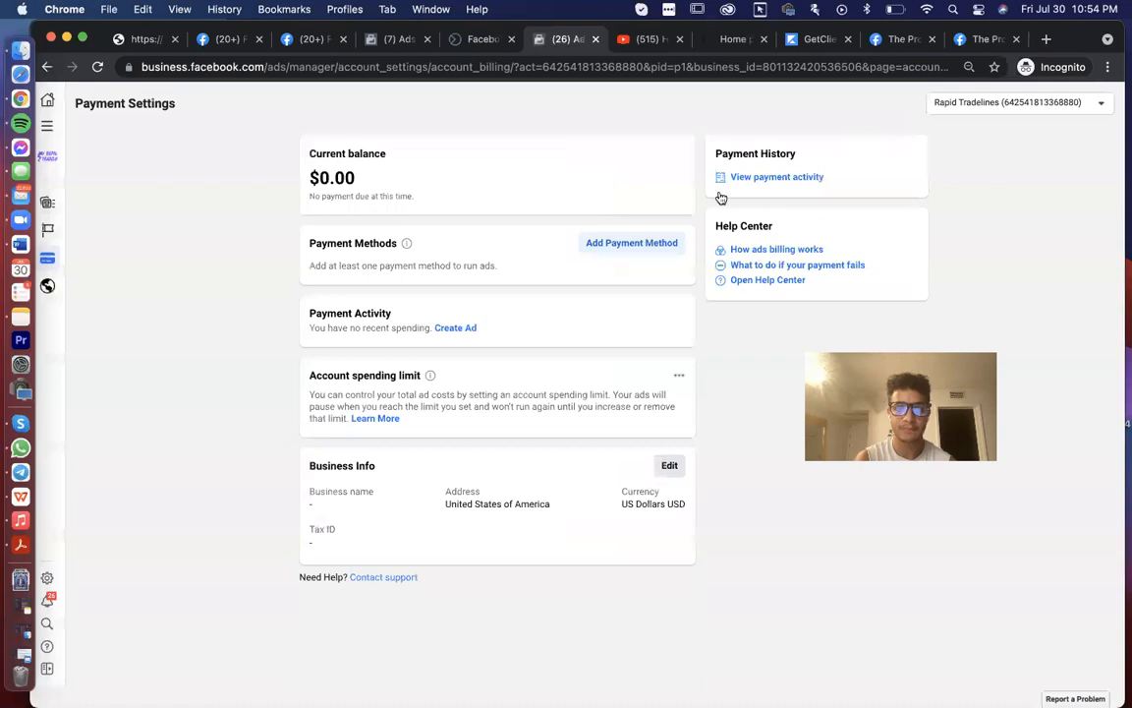
click(629, 244)
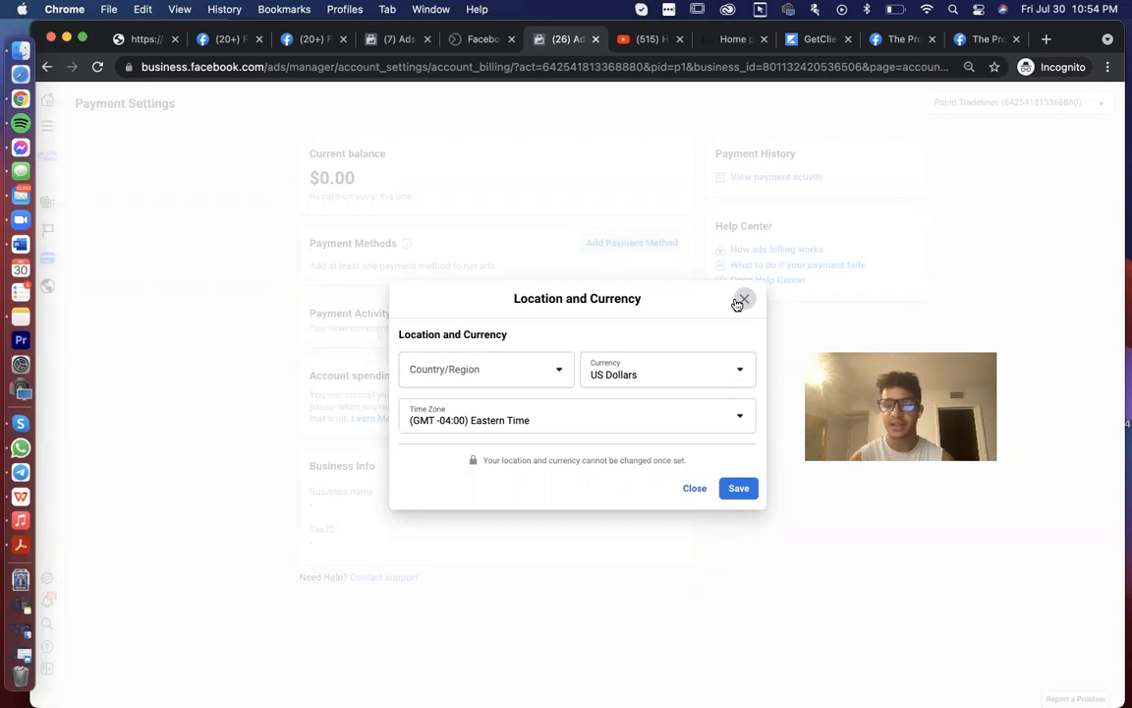
click(737, 304)
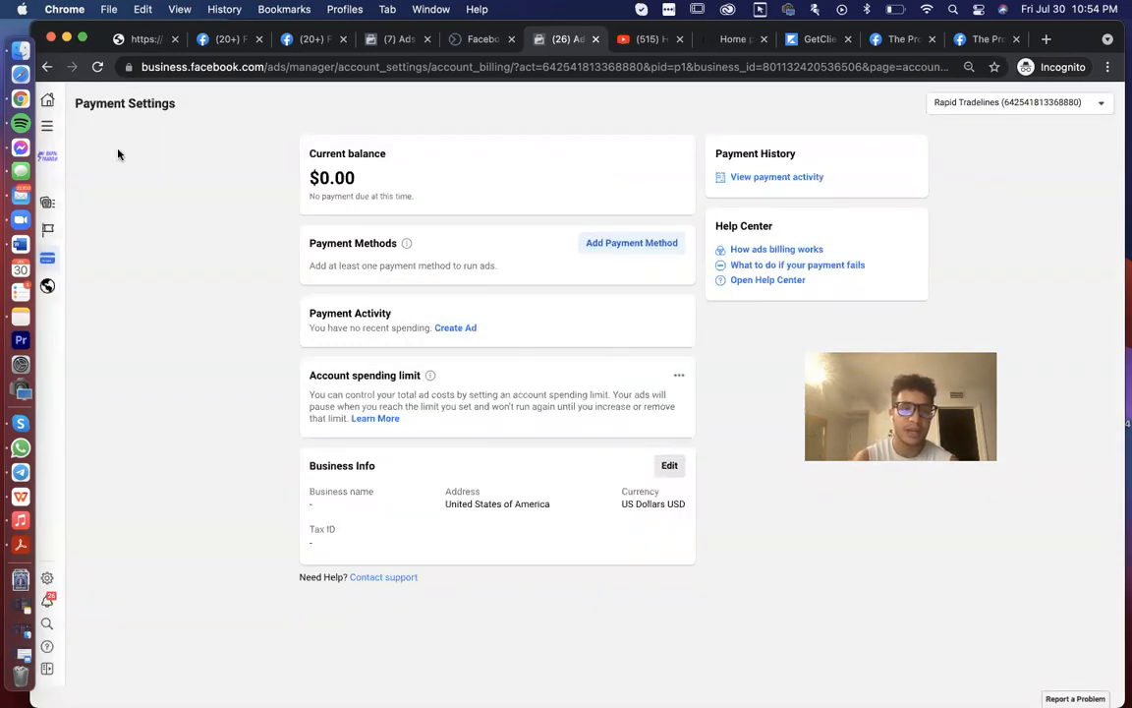
click(51, 129)
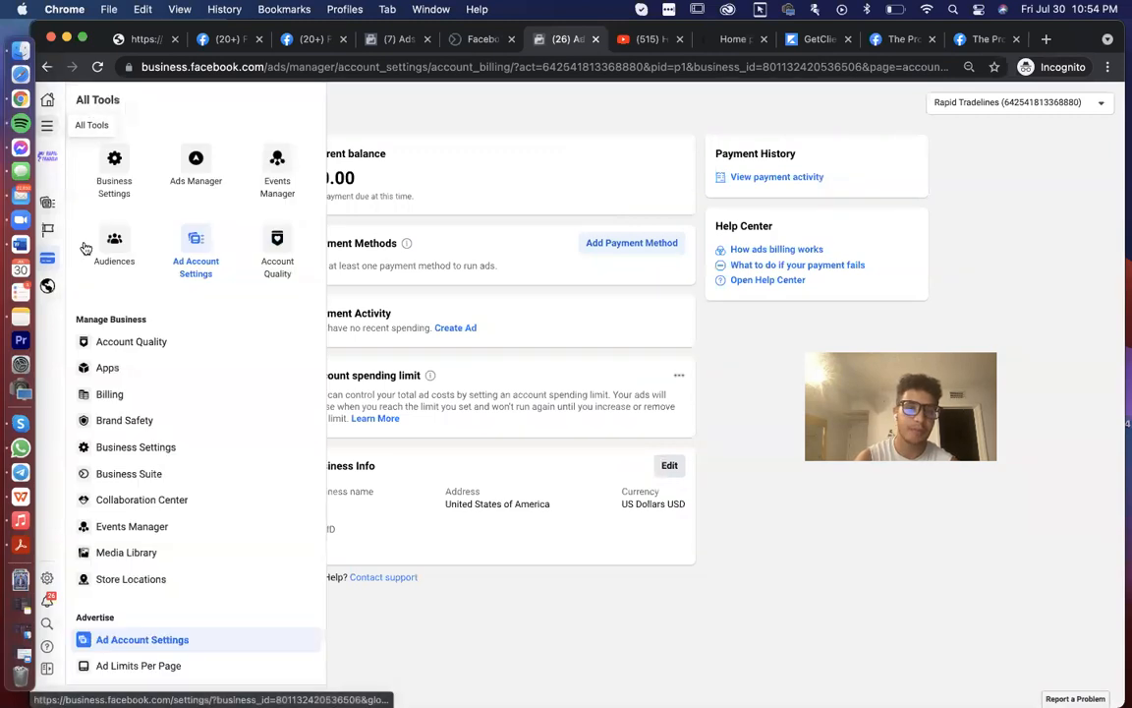
- In Business Settings, start inviting the invitee's email address with Admin access
click(113, 155)
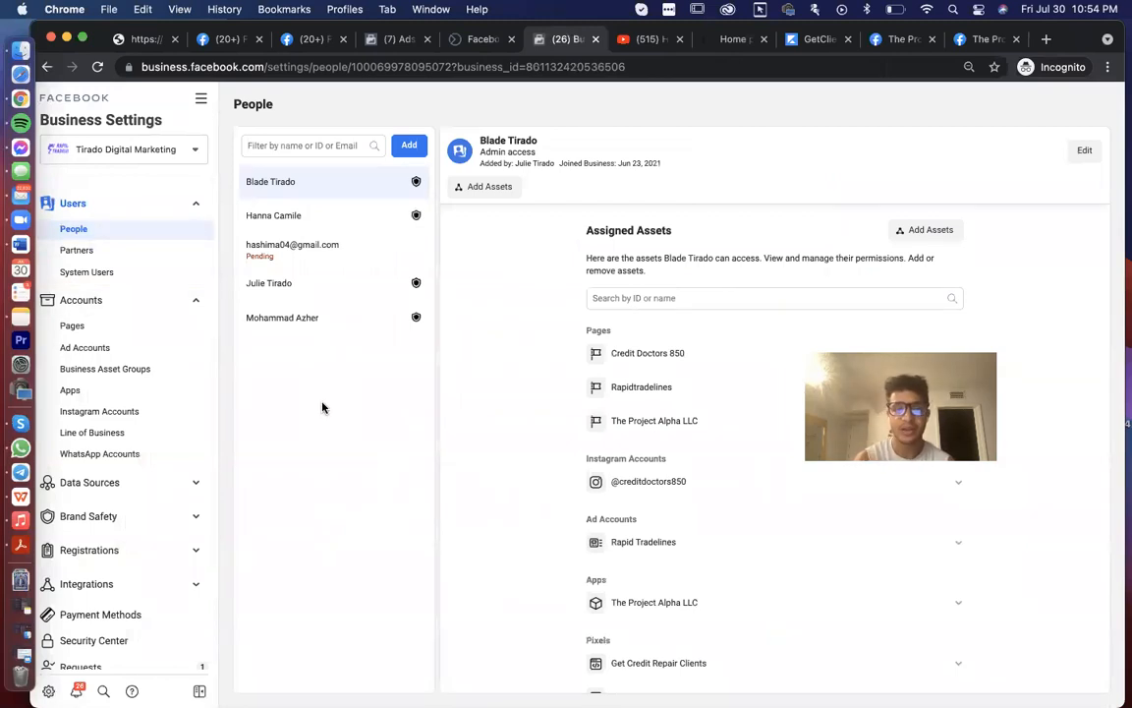
click(320, 146)
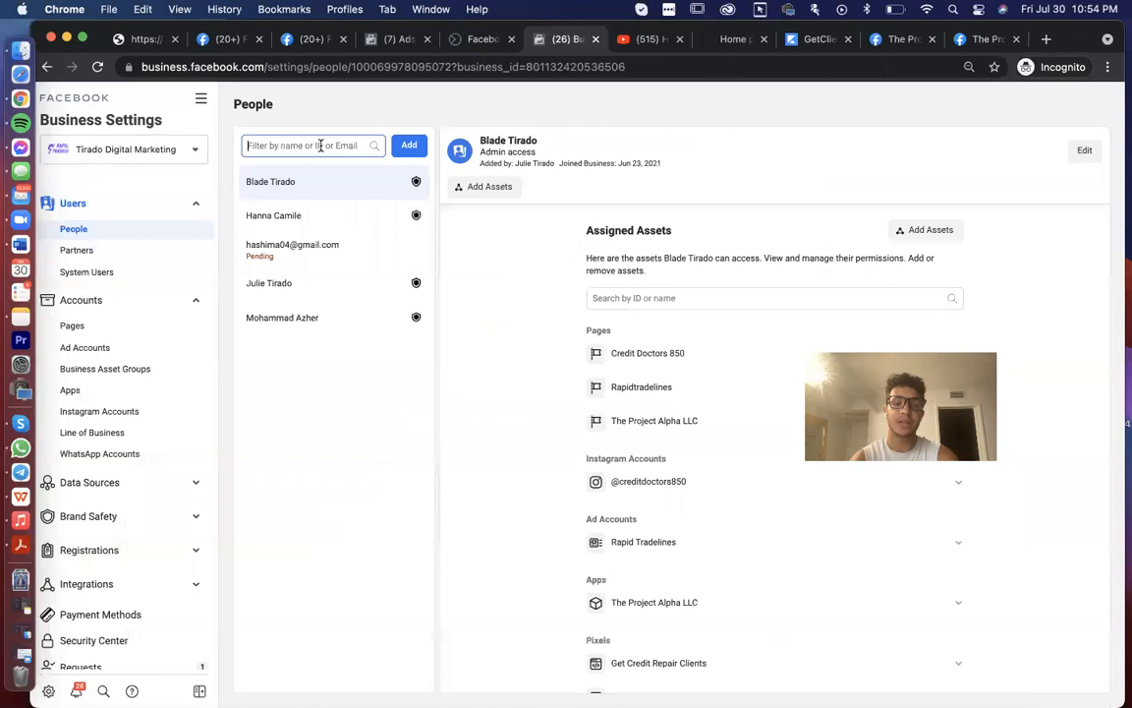
click(418, 145)
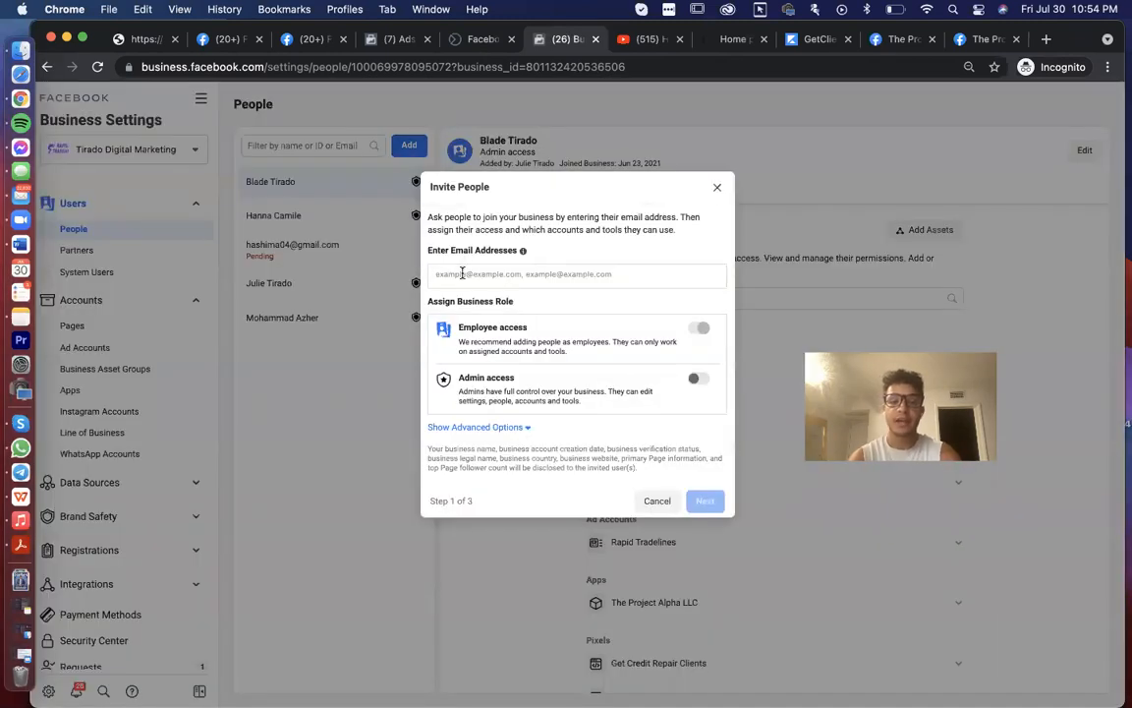
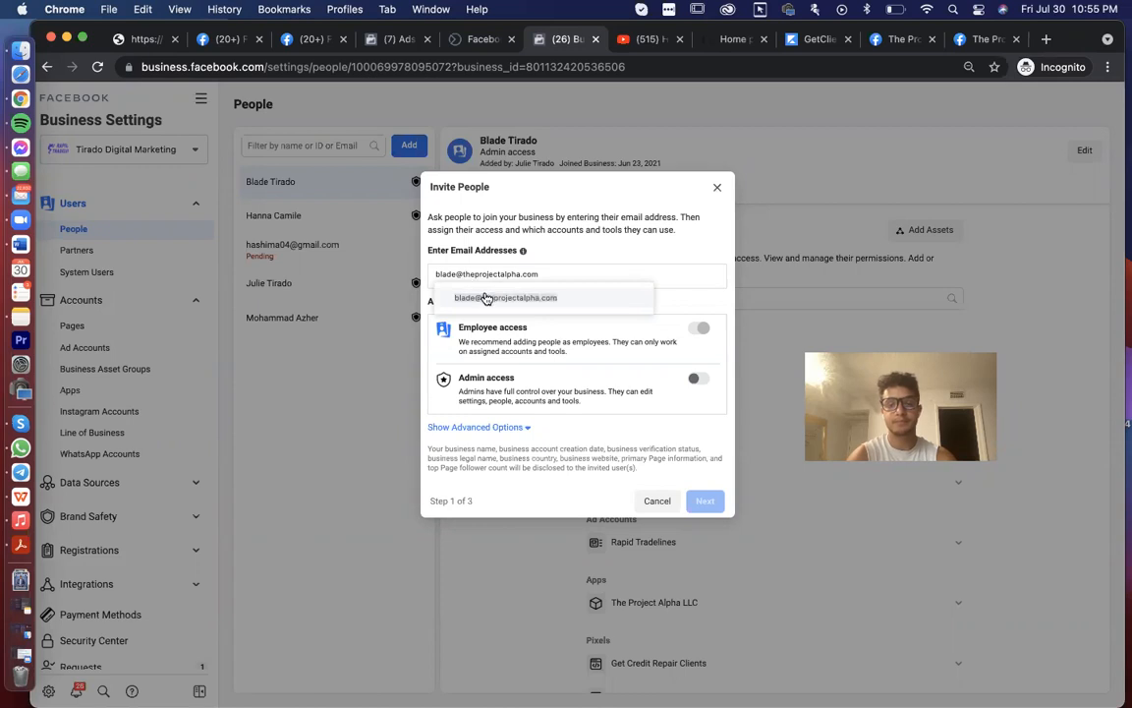
click(486, 297)
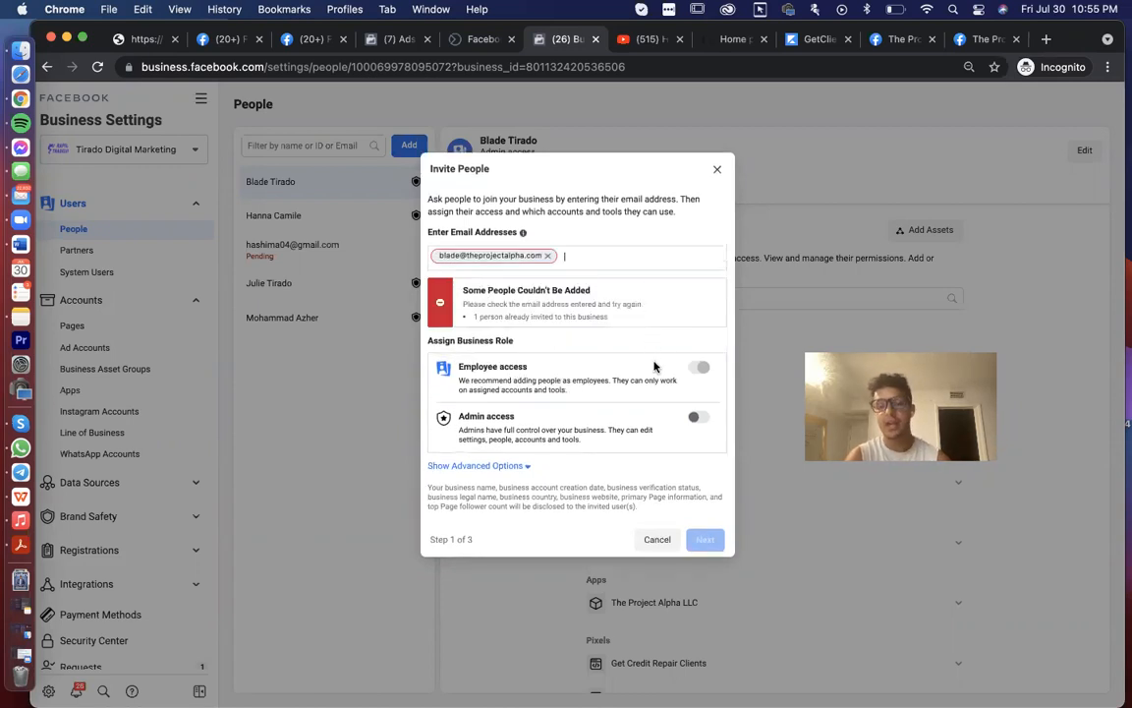
click(699, 419)
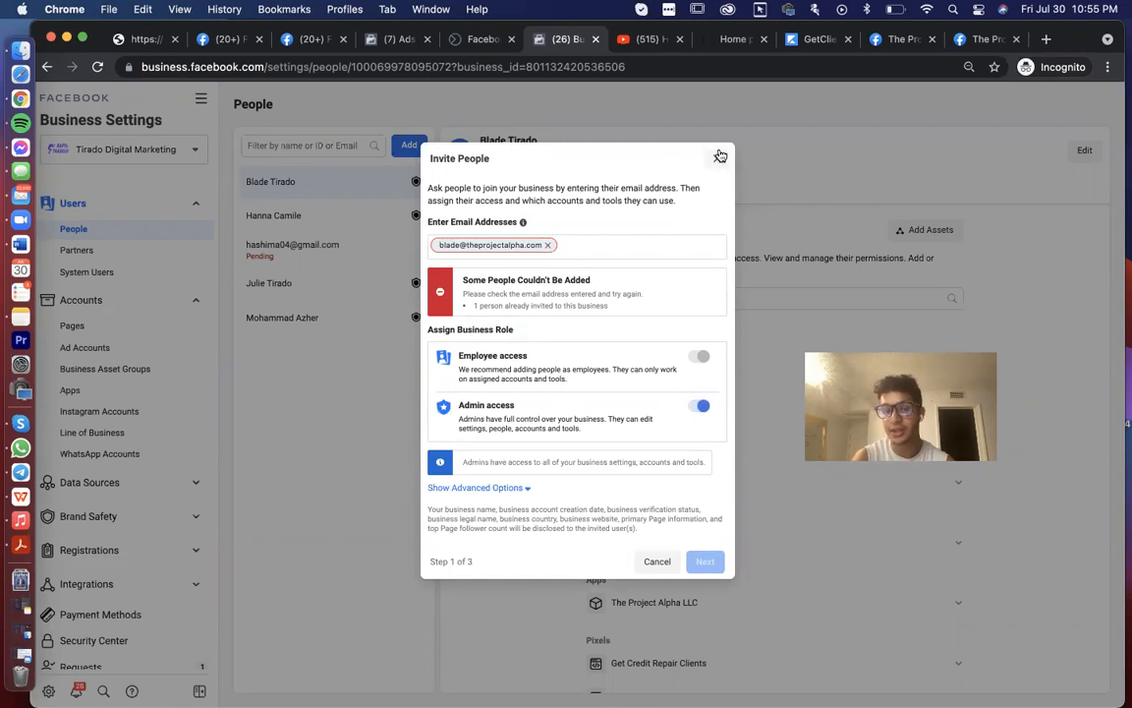
- Discard the already-invited address, close the invite, and open the pending invitee's details
click(547, 245)
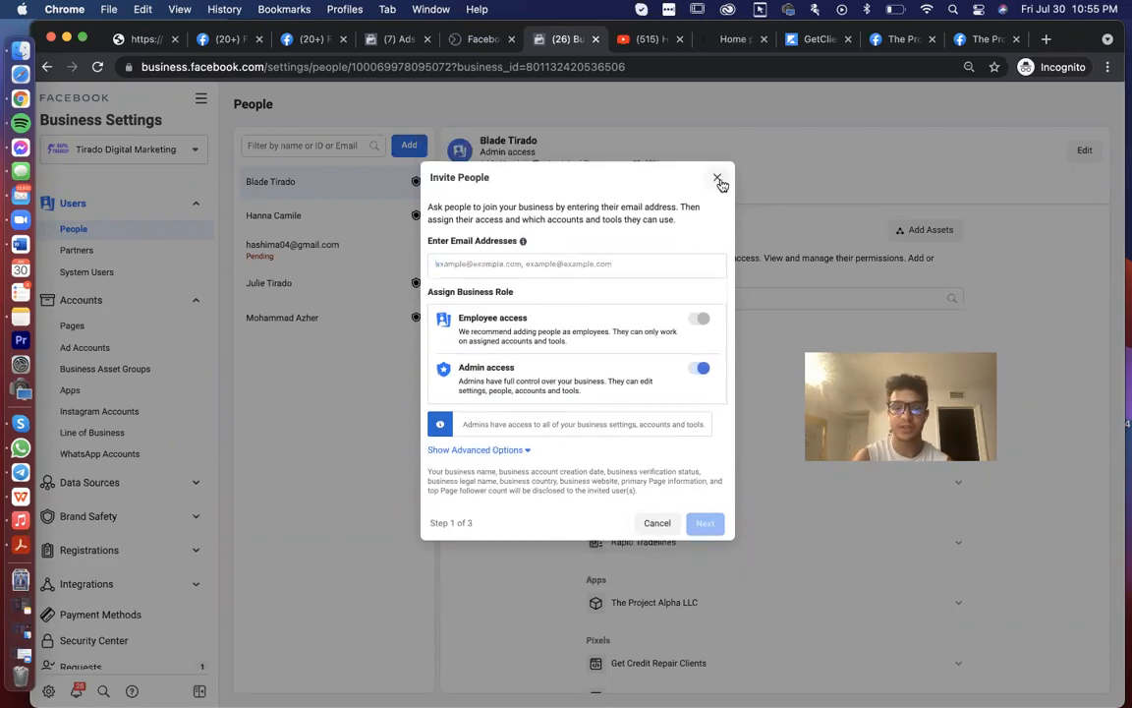
click(719, 178)
drag(362, 247, 238, 252)
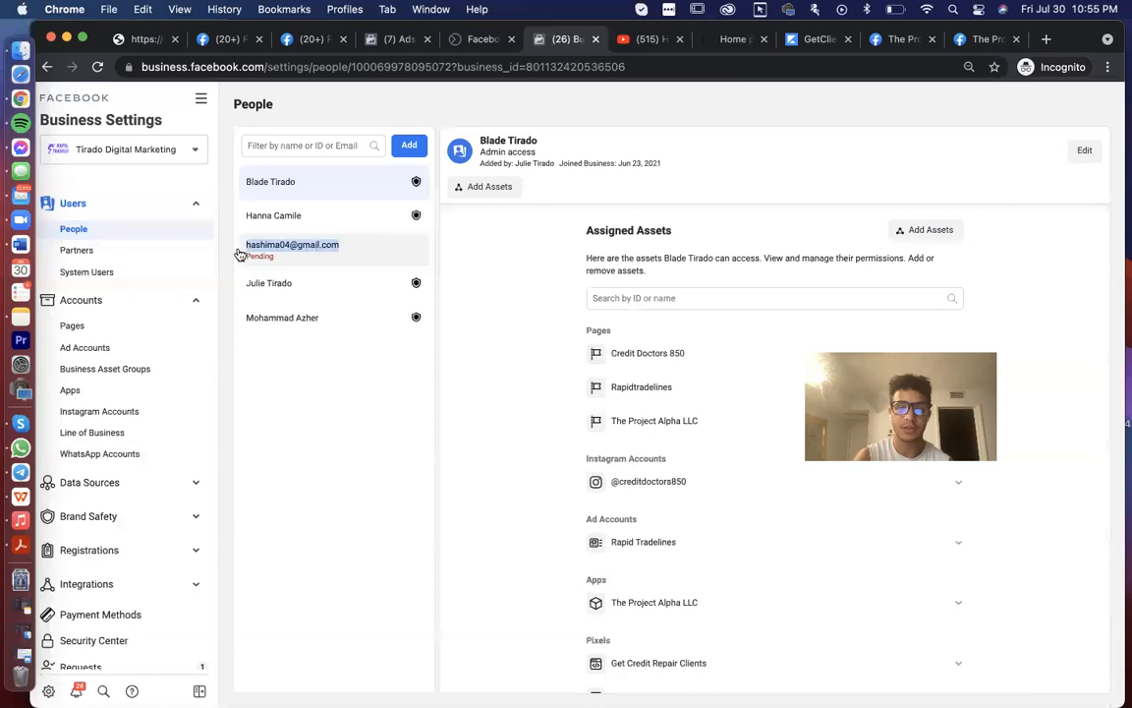
- Copy the pending invitee's email address and cancel their invitation
click(557, 213)
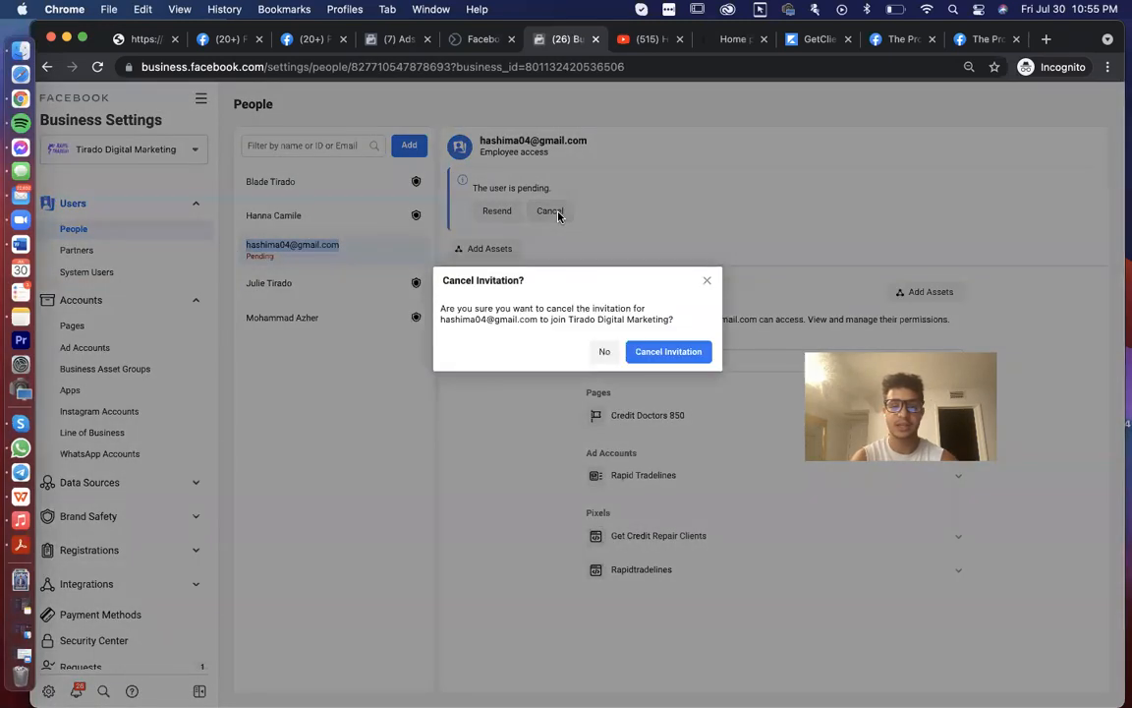
click(707, 281)
mouse_move(594, 139)
mouse_down()
mouse_move(501, 145)
mouse_move(591, 144)
mouse_up()
click(591, 143)
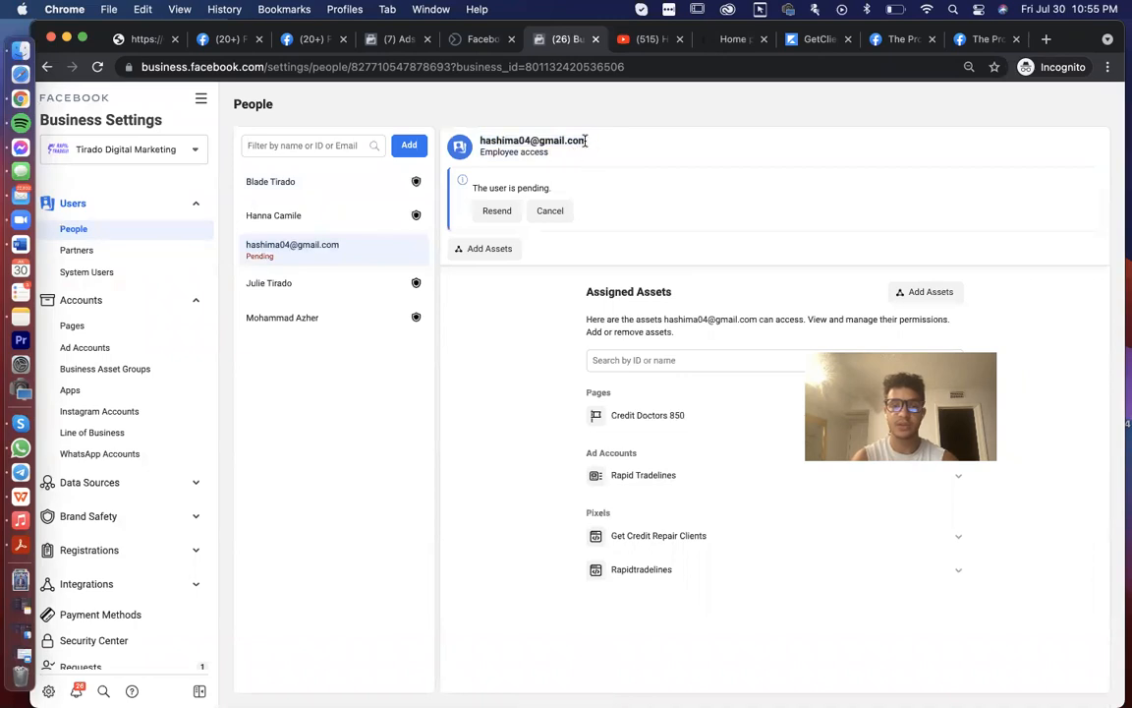
triple_click(584, 140)
key(super+c)
click(550, 210)
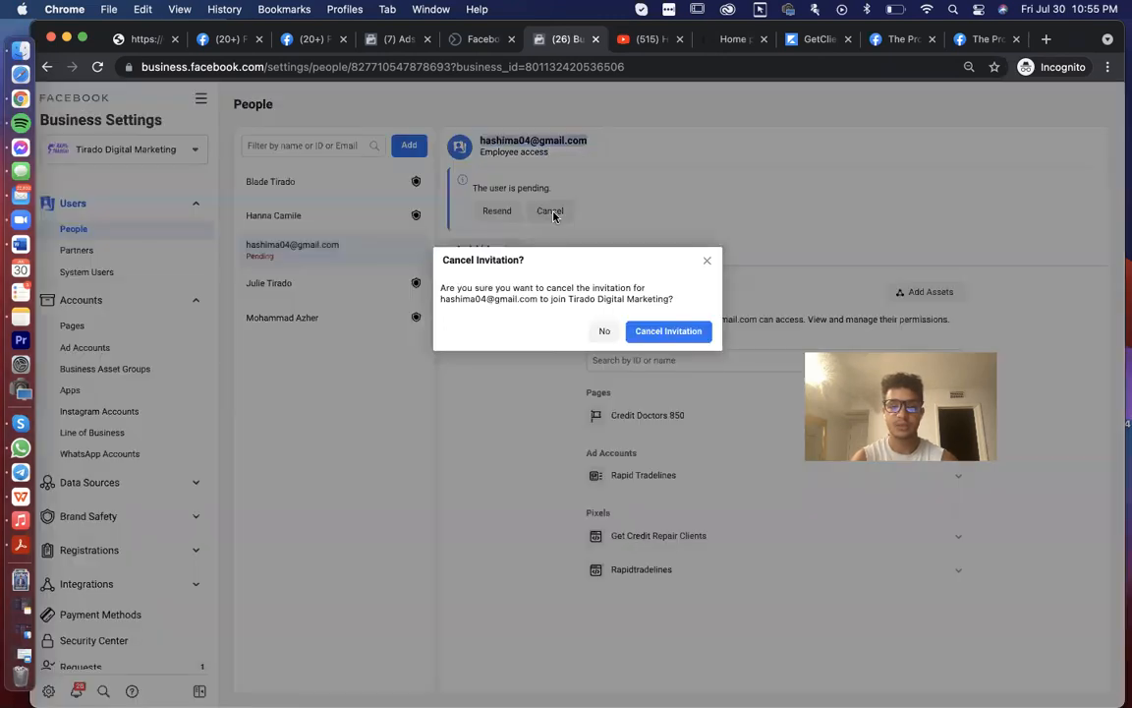
click(672, 334)
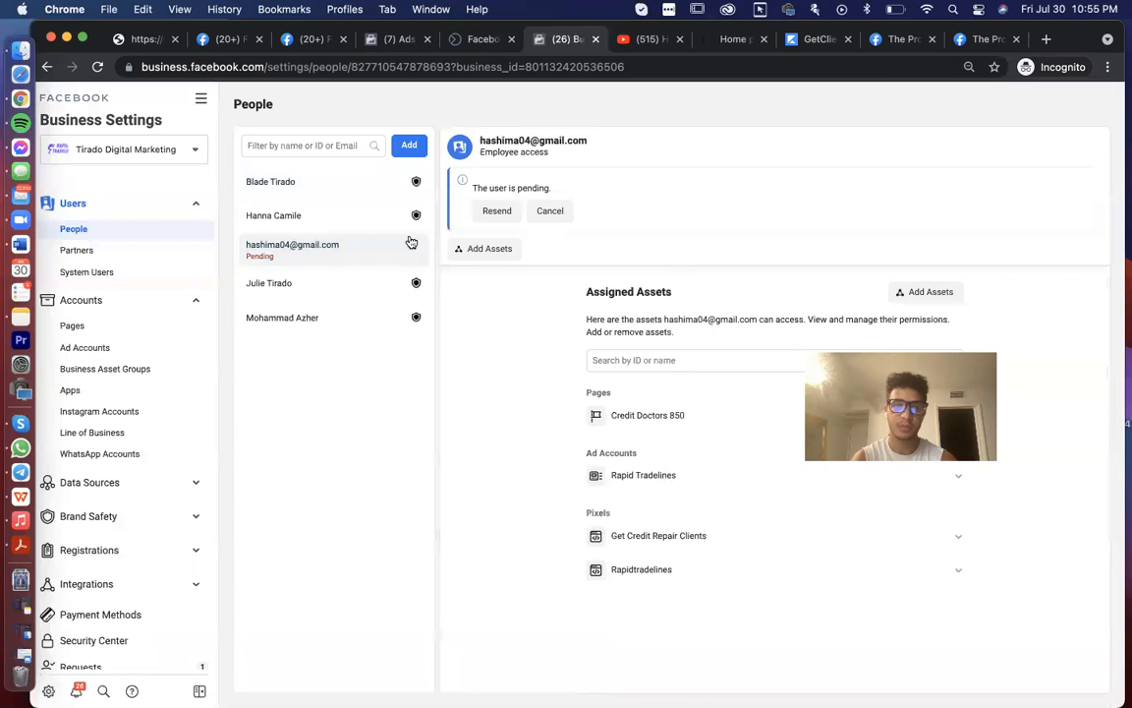
- Re-invite the pasted email with Admin access and proceed to assigning Classic Pages
click(420, 149)
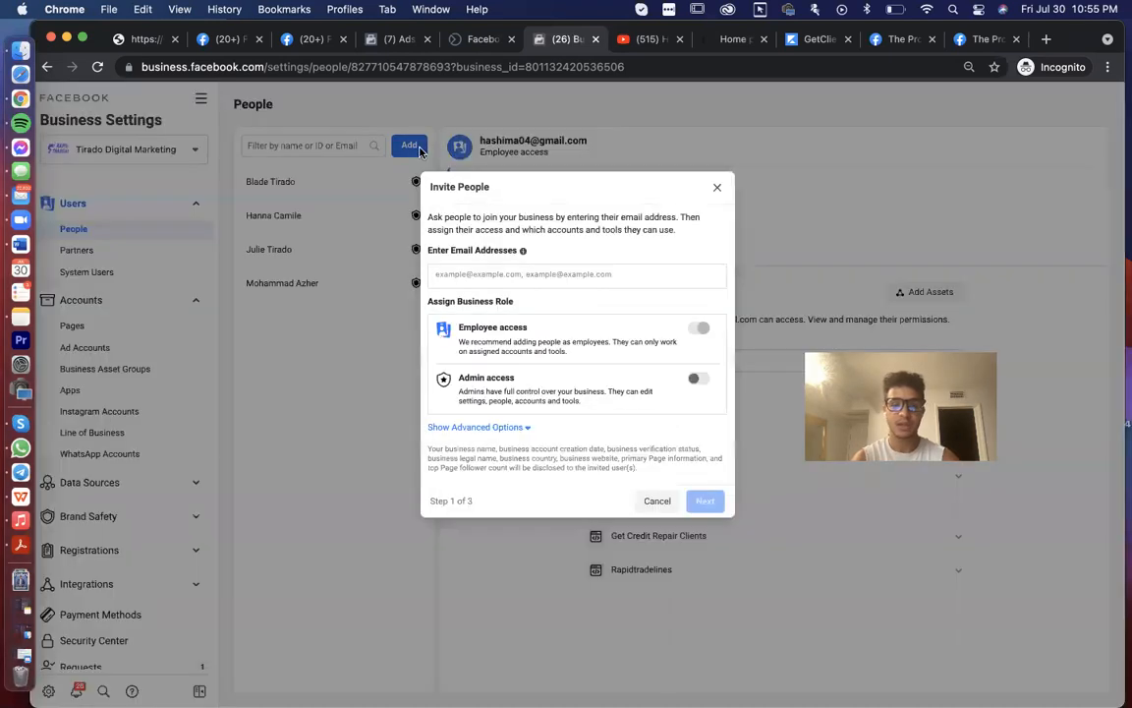
key(super+v)
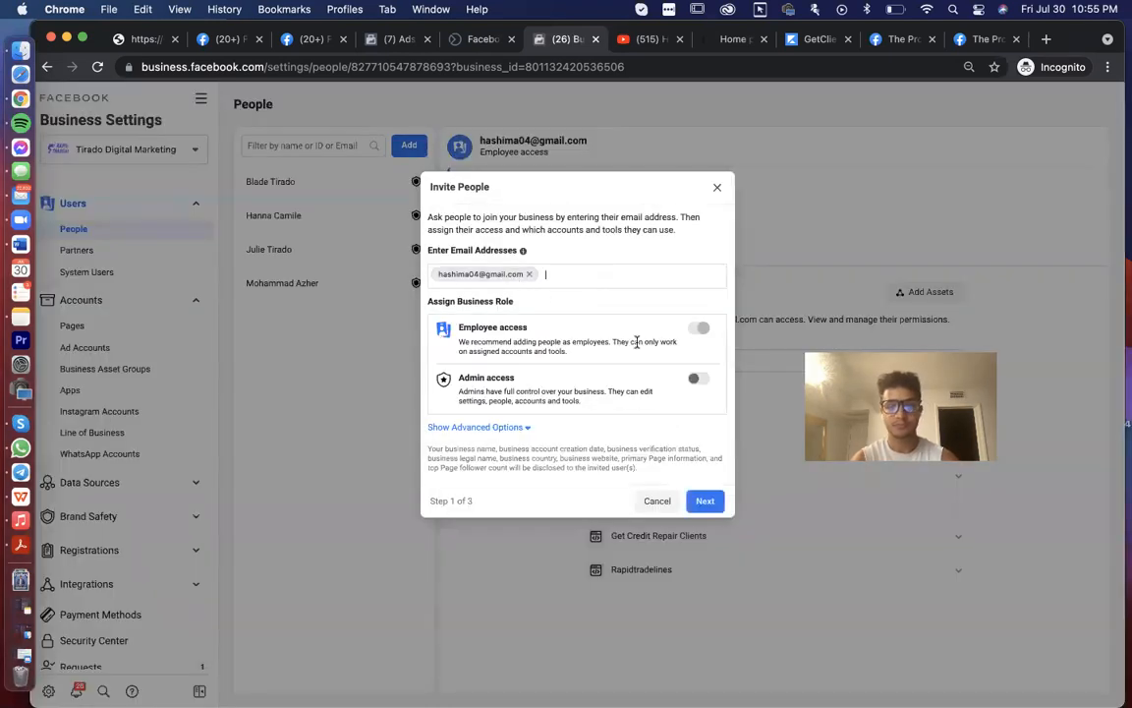
click(696, 379)
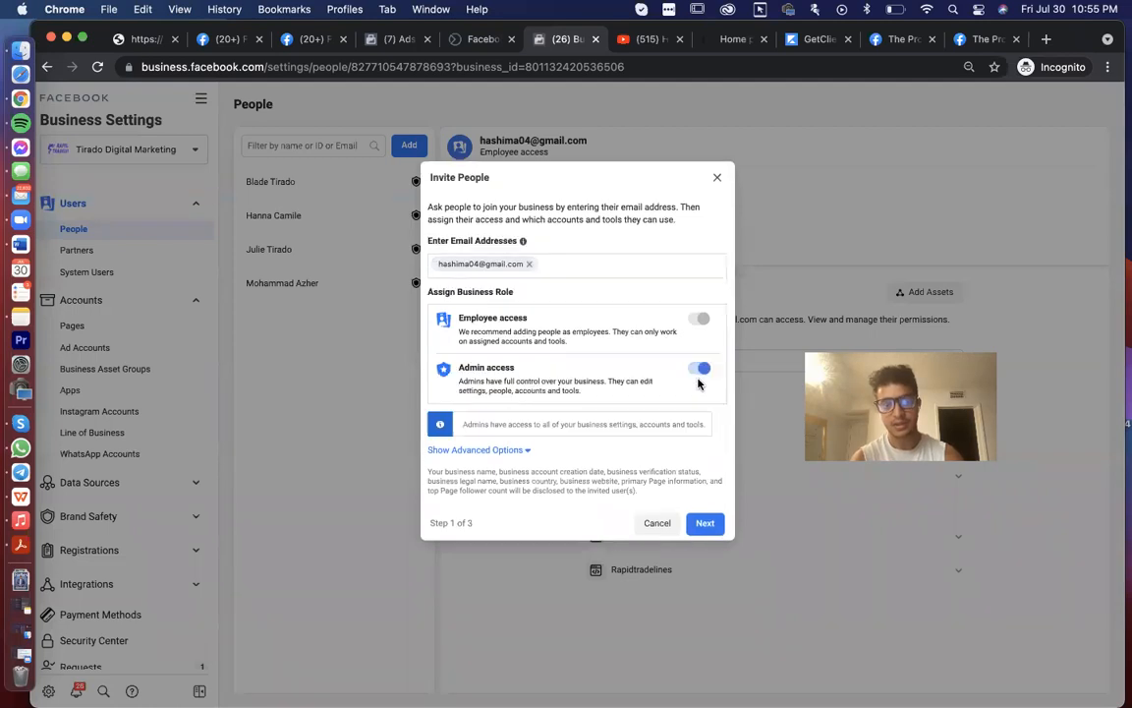
click(708, 528)
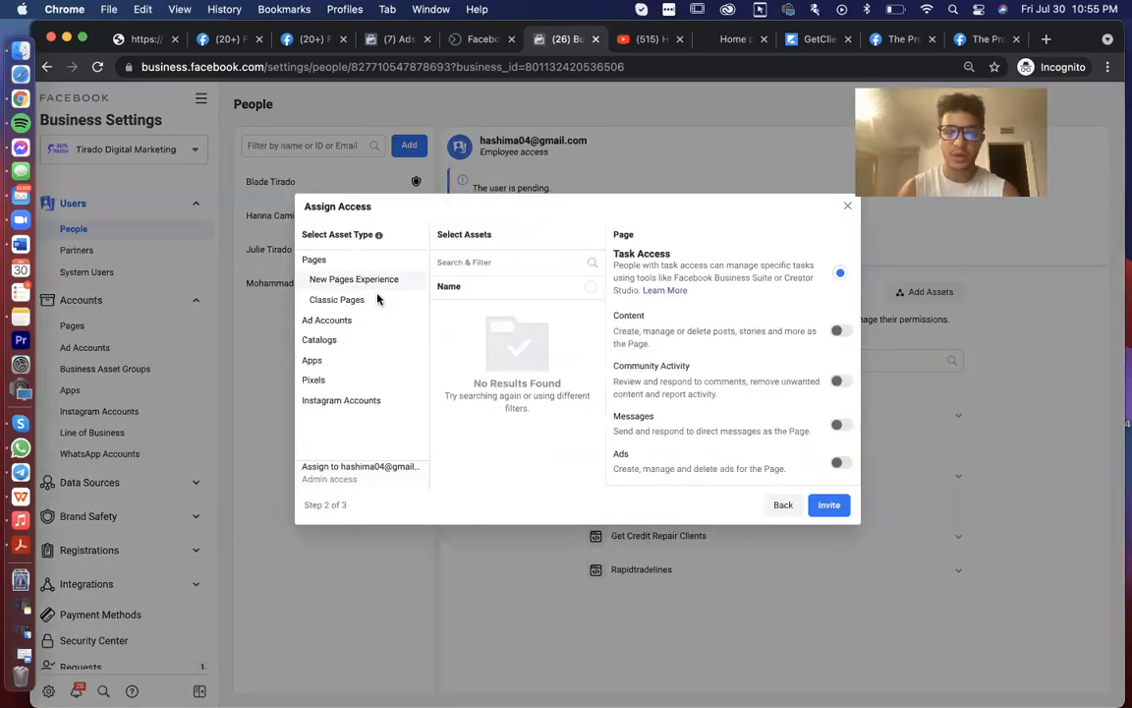
click(349, 300)
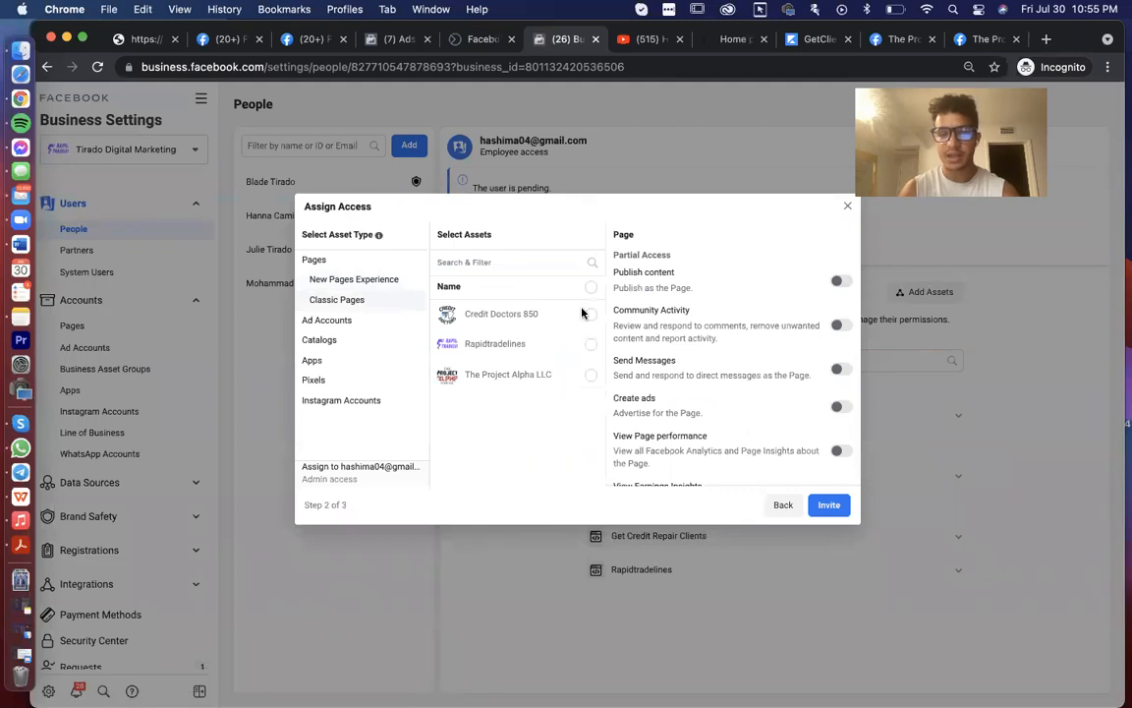
- Assign the Credit Doctors 850 Page with content, earnings insights and full Manage Page control
click(589, 316)
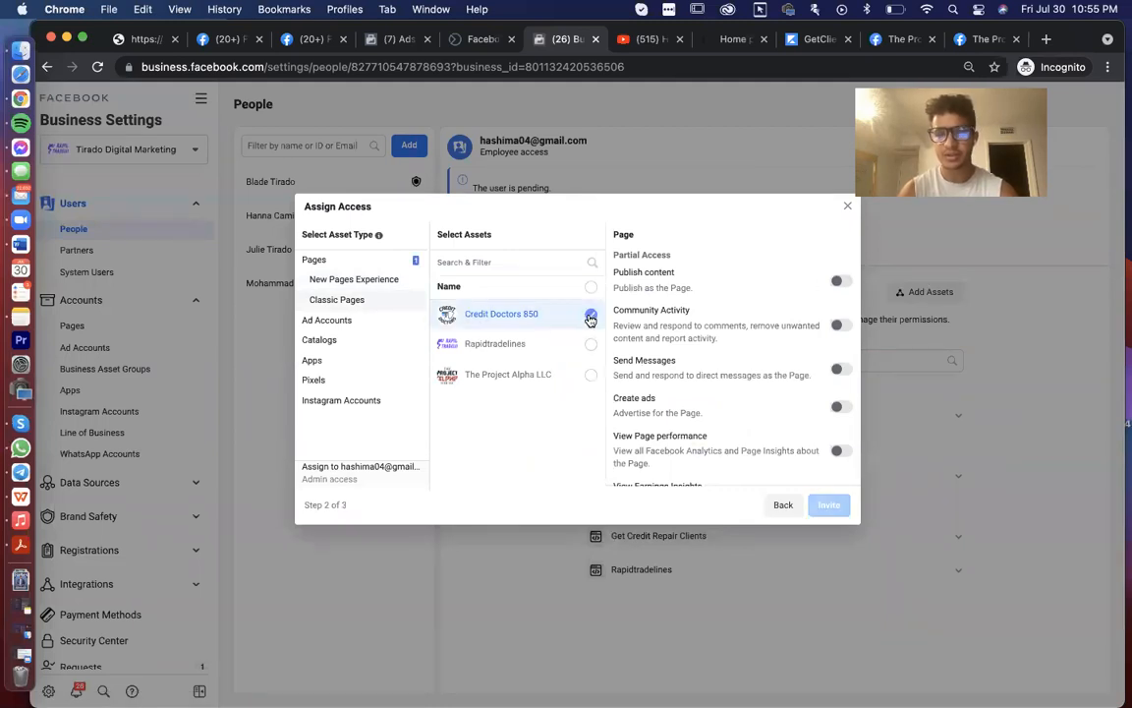
click(848, 283)
scroll(846, 408, down, 3)
click(839, 360)
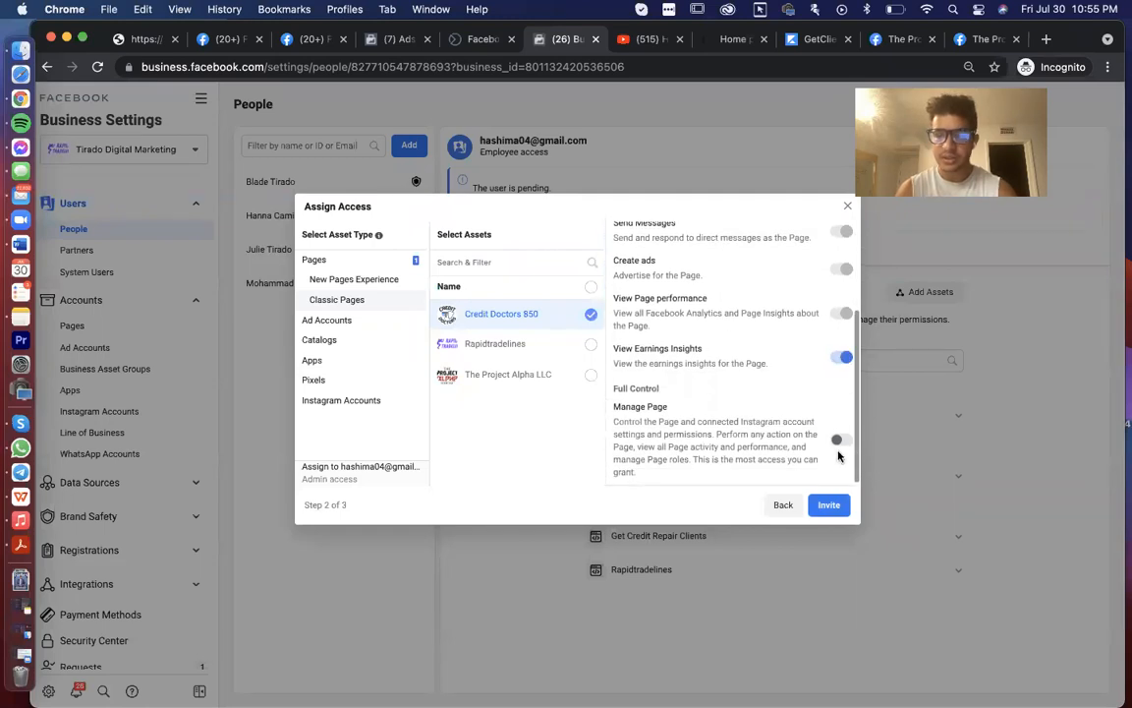
click(838, 439)
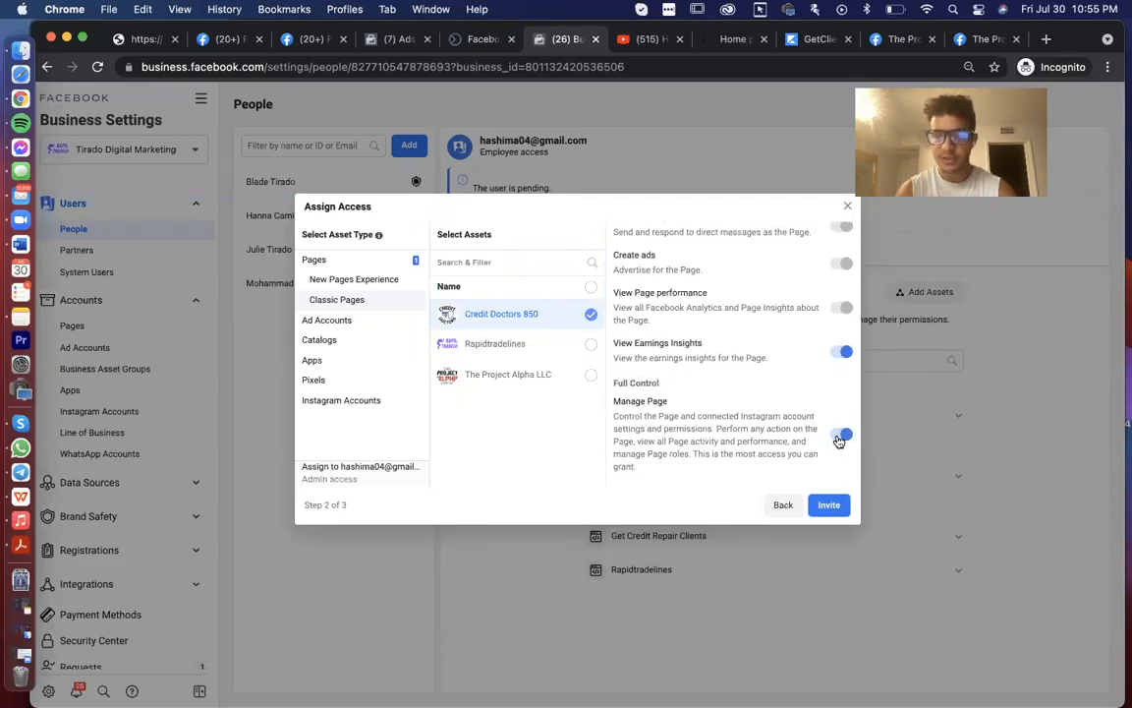
click(325, 320)
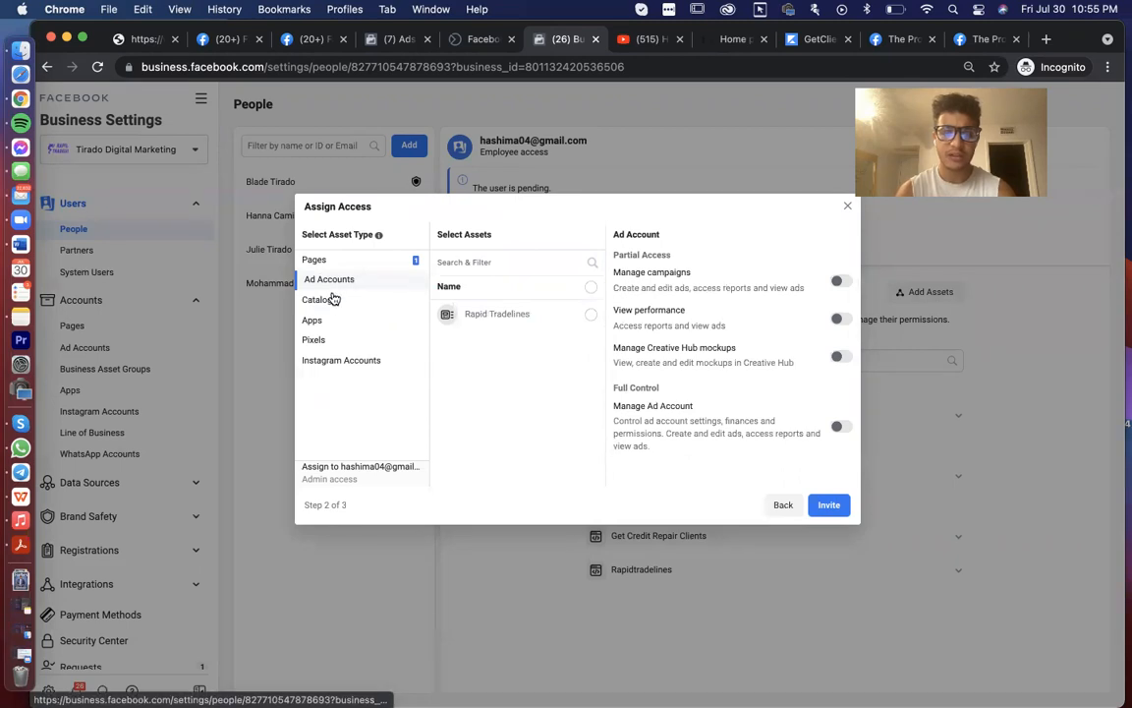
click(324, 323)
click(326, 343)
click(341, 364)
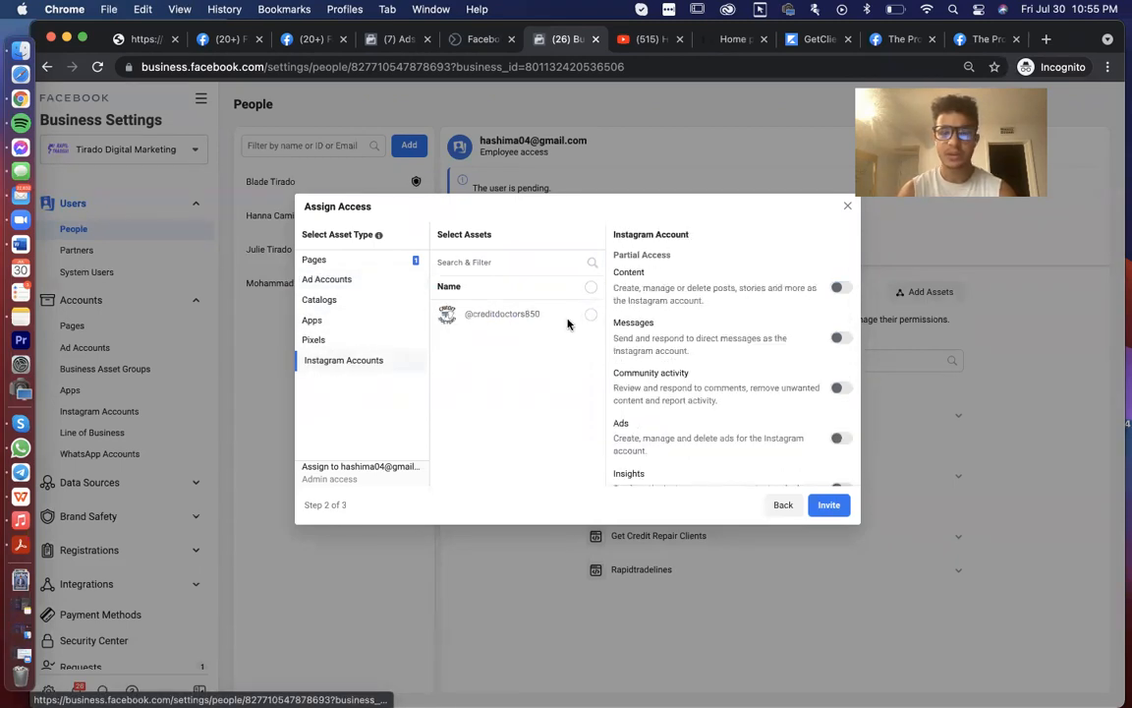
click(591, 314)
click(843, 288)
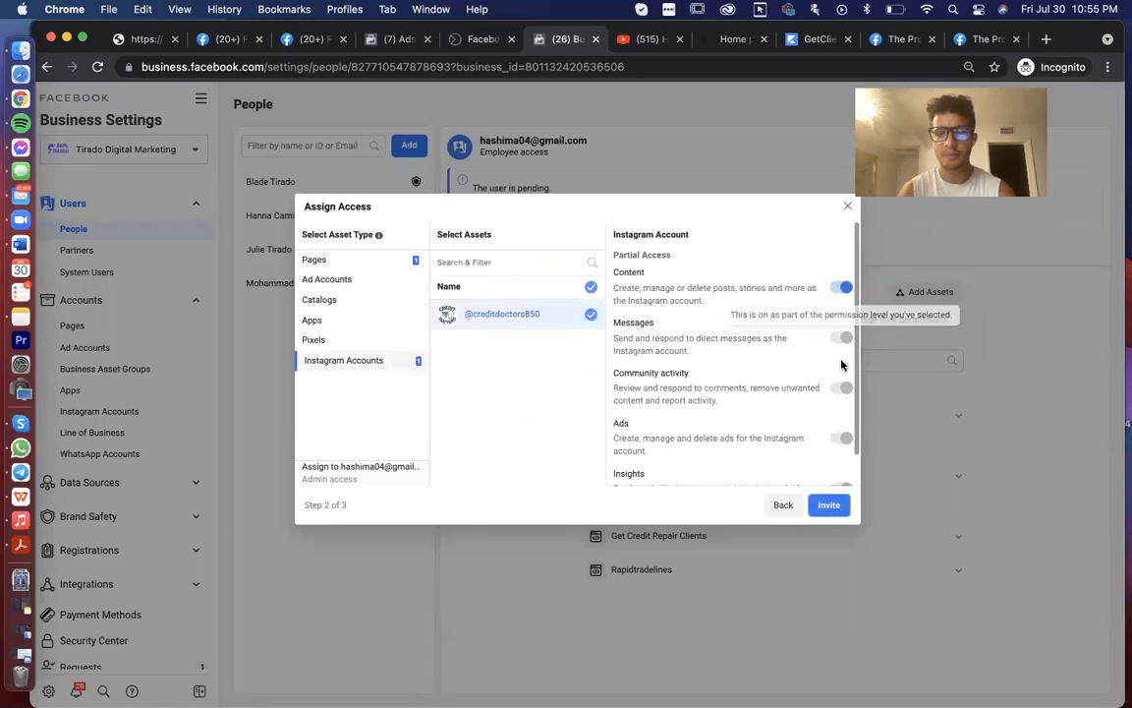
scroll(843, 359, down, 1)
- Assign the Get Credit Repair Clients pixel with view and Manage Pixel access, and send the invite
click(313, 340)
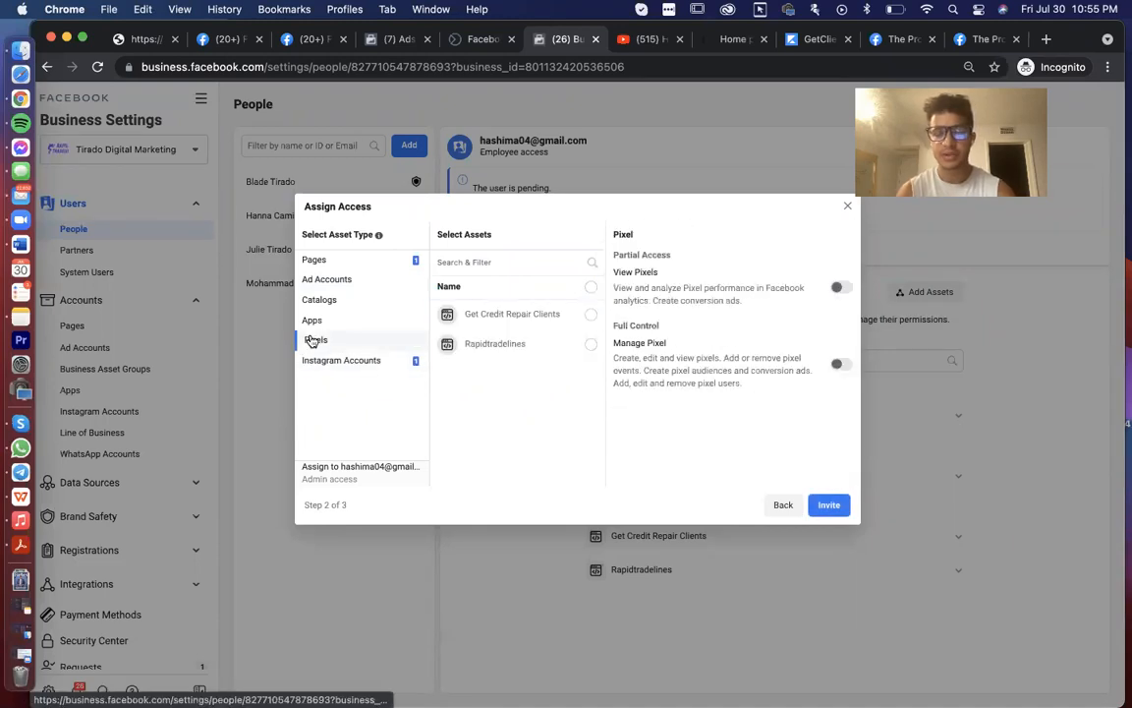
click(591, 314)
click(843, 288)
click(840, 363)
click(829, 504)
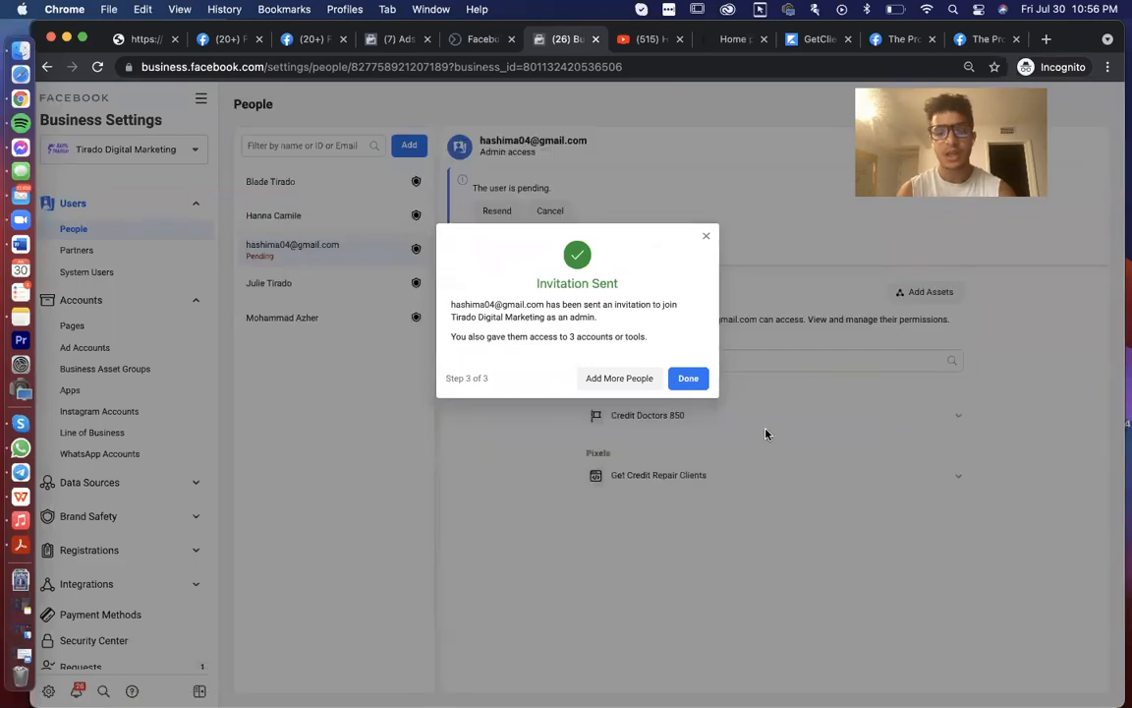
- Close the Invitation Sent confirmation and open the business's Requests page
click(688, 377)
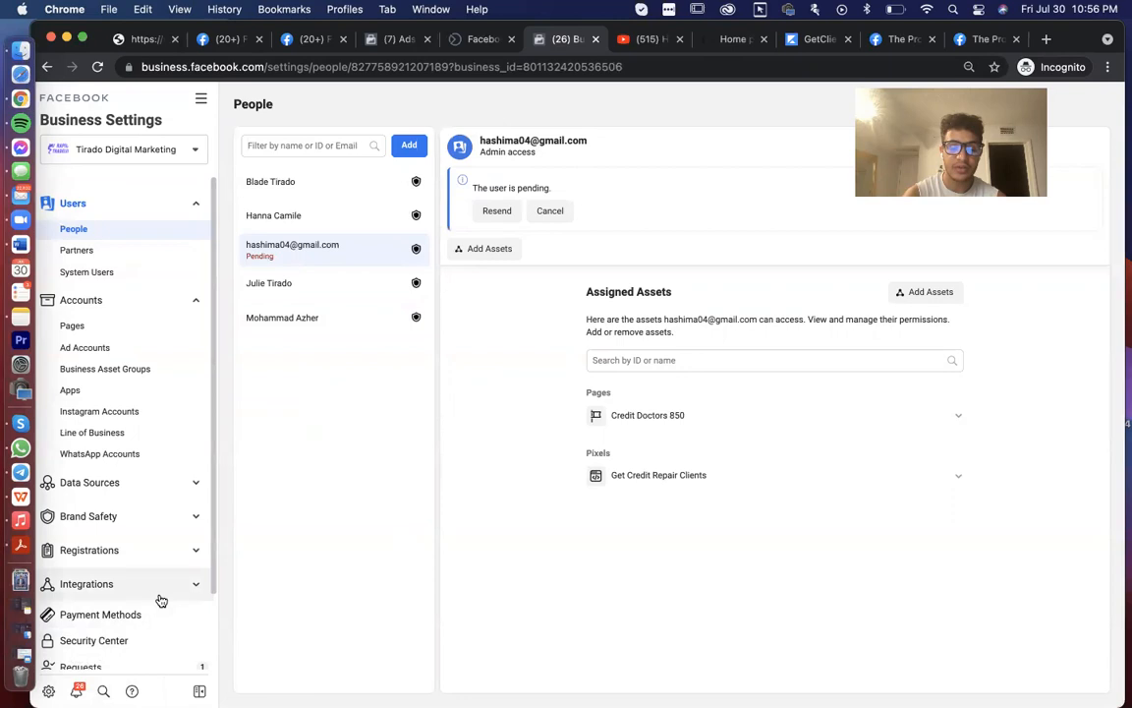
scroll(155, 624, down, 2)
click(118, 581)
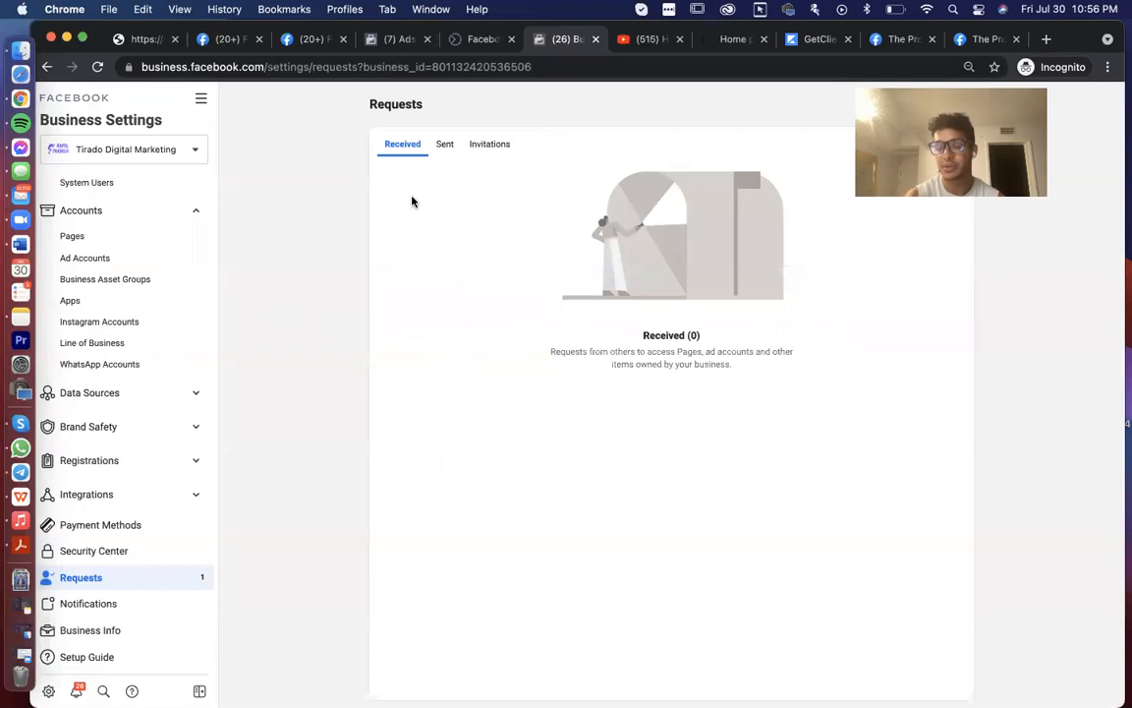
- Back on People, resend the pending admin's invitation email
click(142, 257)
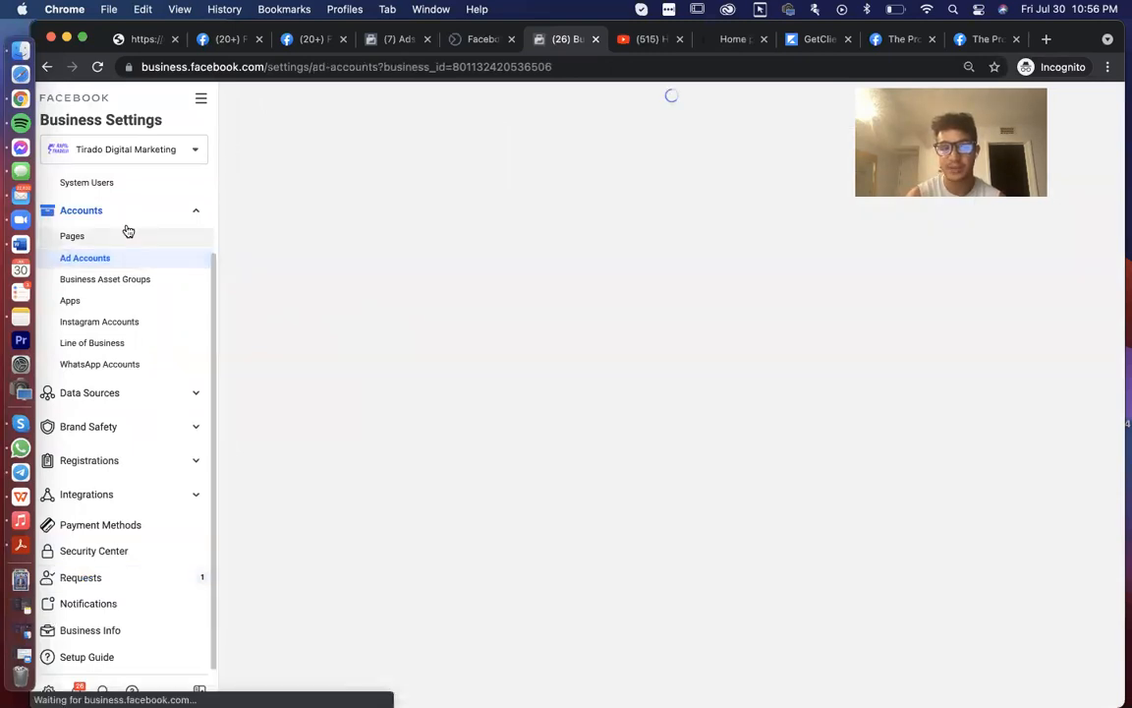
click(108, 230)
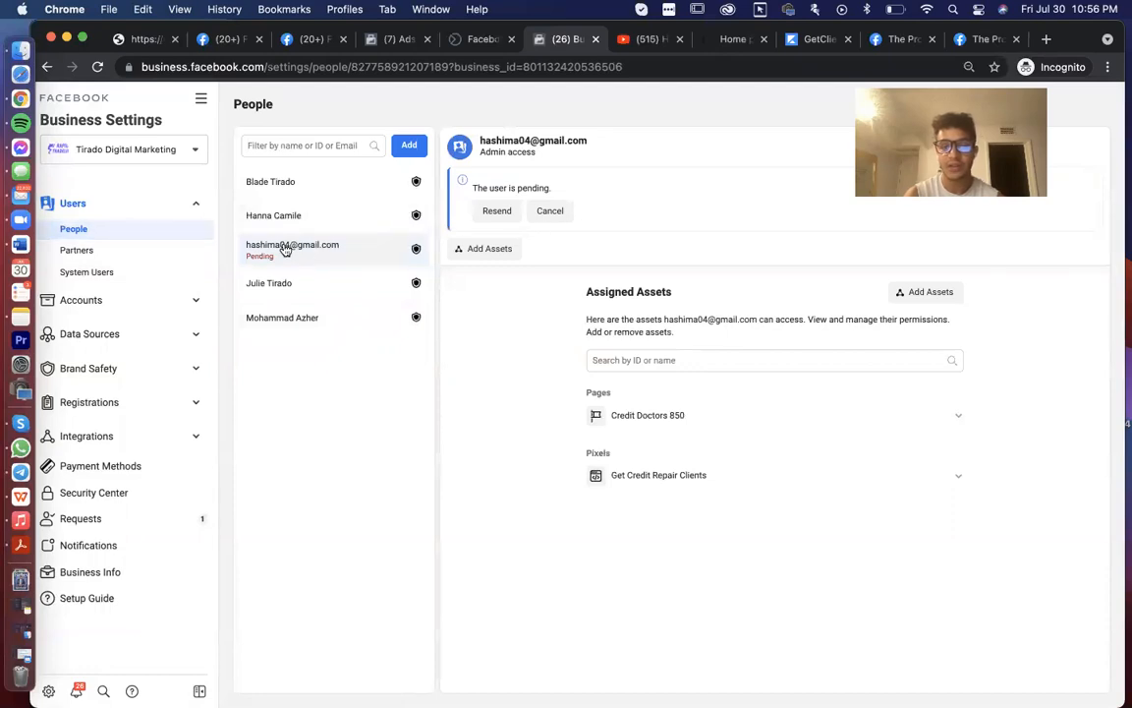
drag(246, 244, 343, 245)
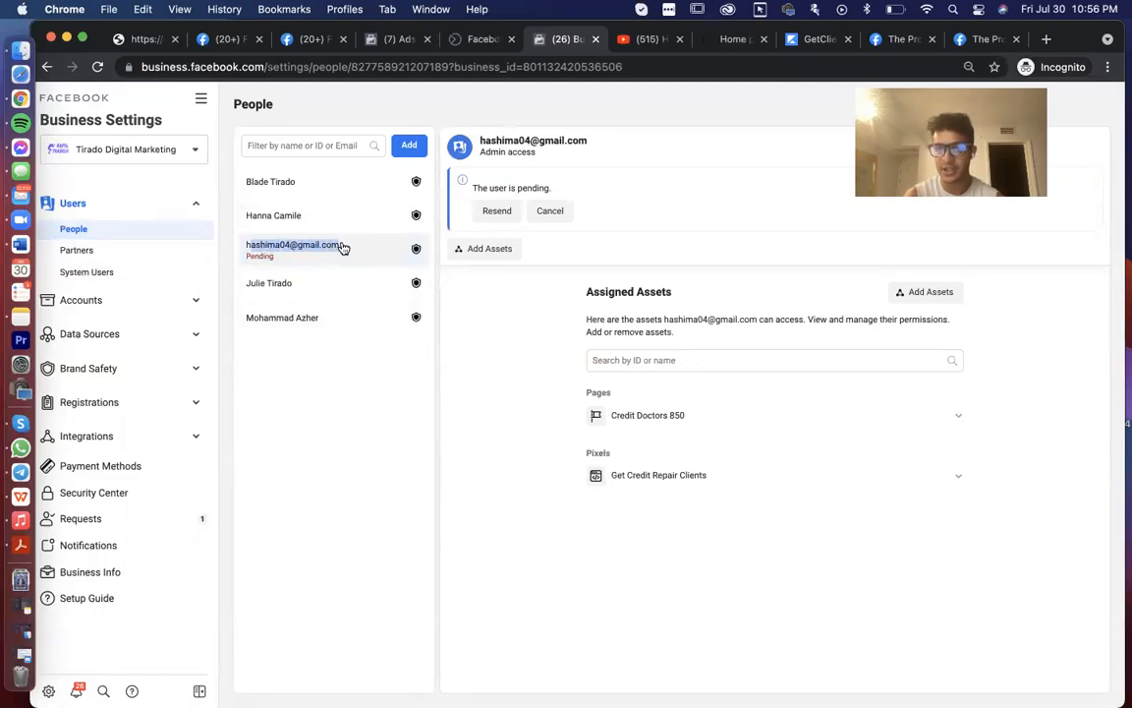
click(498, 211)
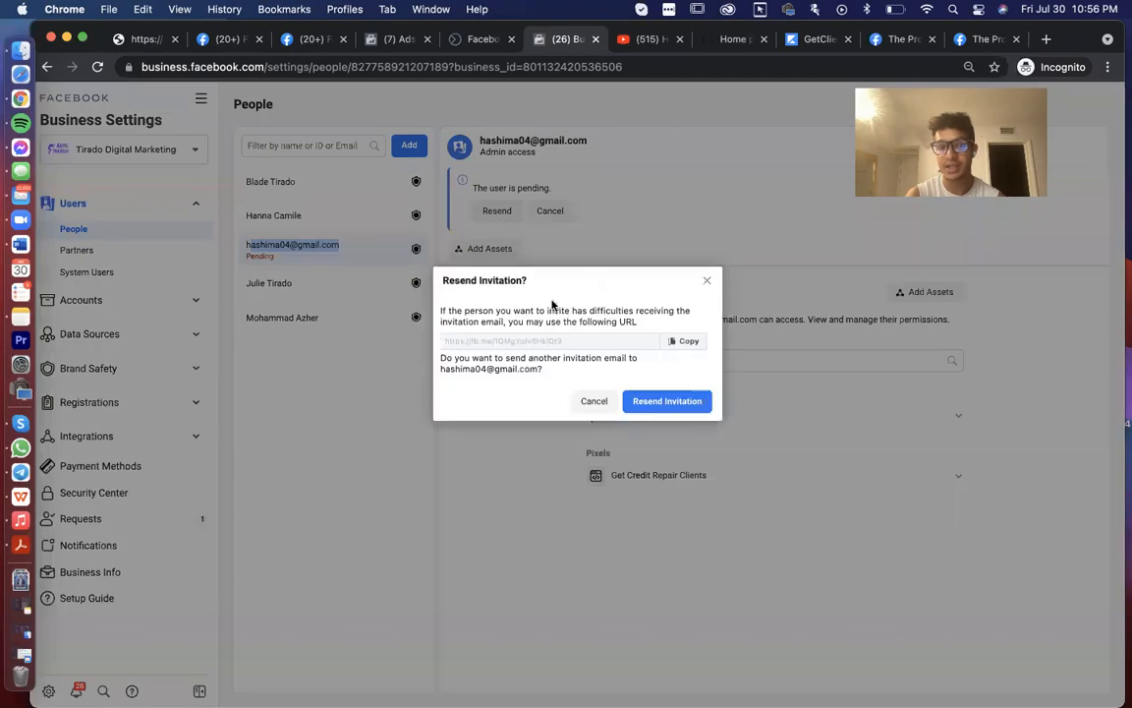
click(687, 341)
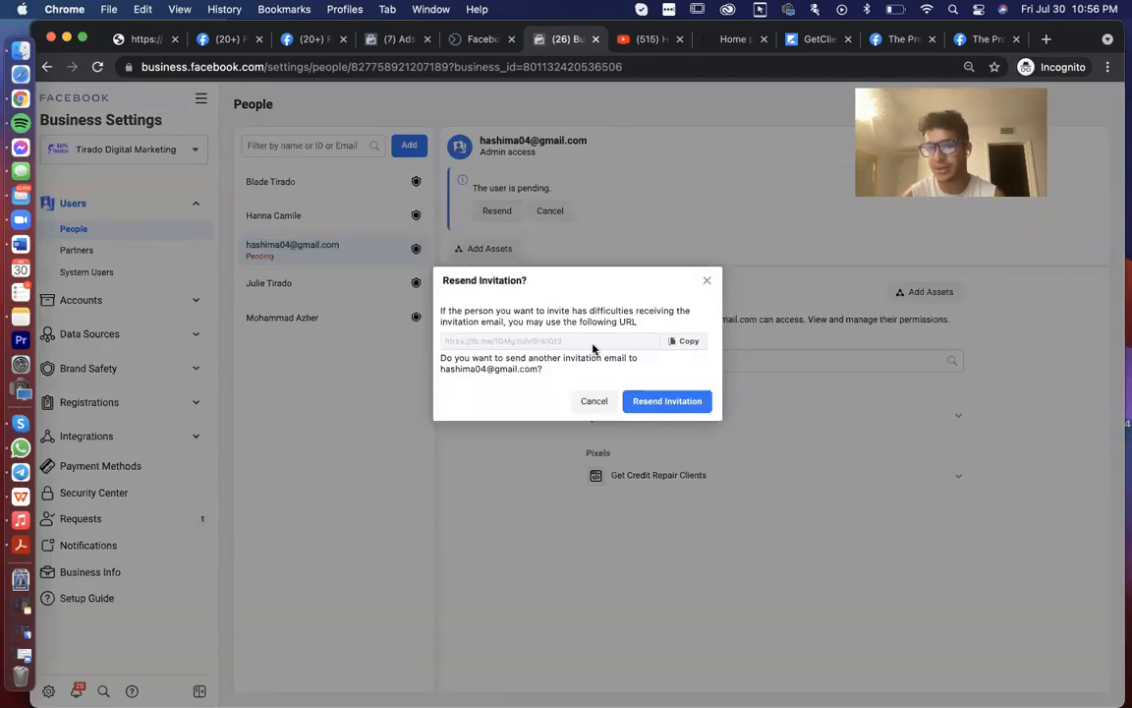
click(710, 282)
click(114, 304)
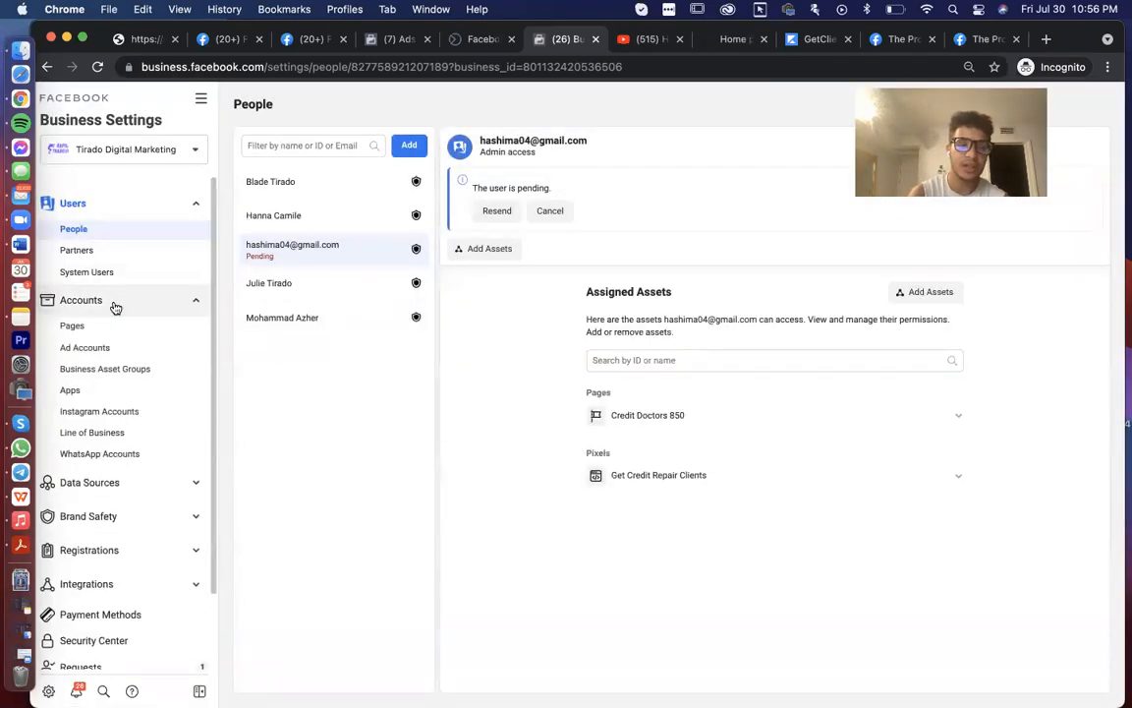
- Check who has access under Pages, Ad Accounts and Instagram Accounts, returning to Pages
click(113, 335)
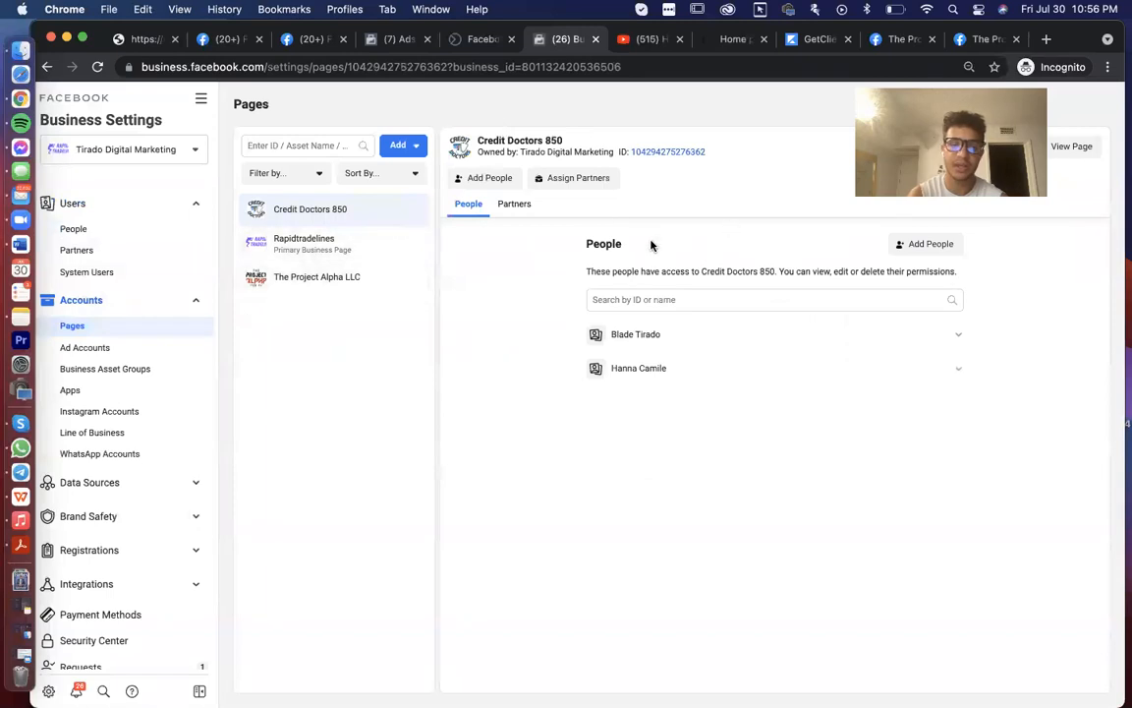
click(107, 354)
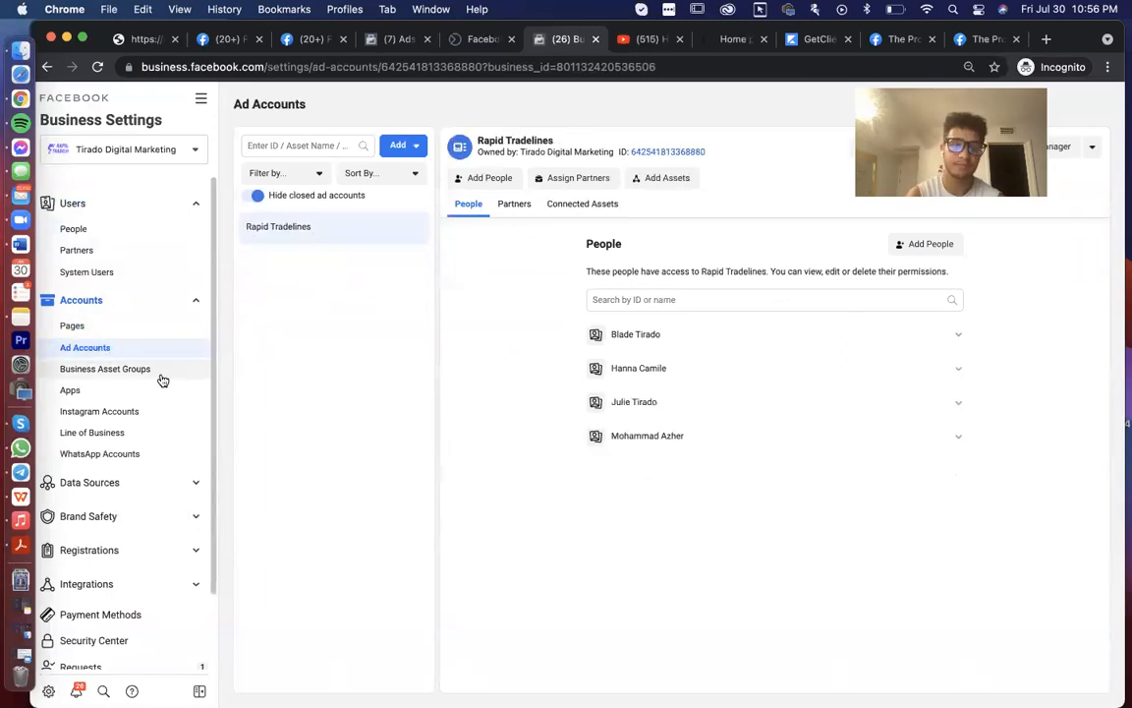
click(117, 424)
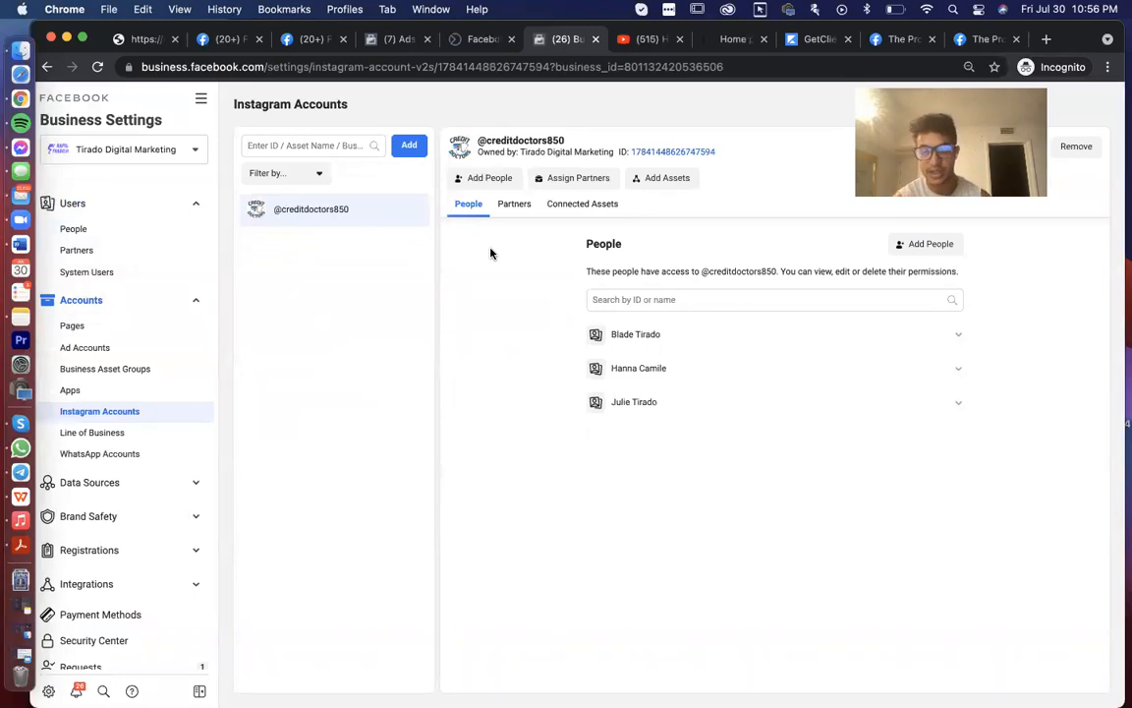
click(98, 332)
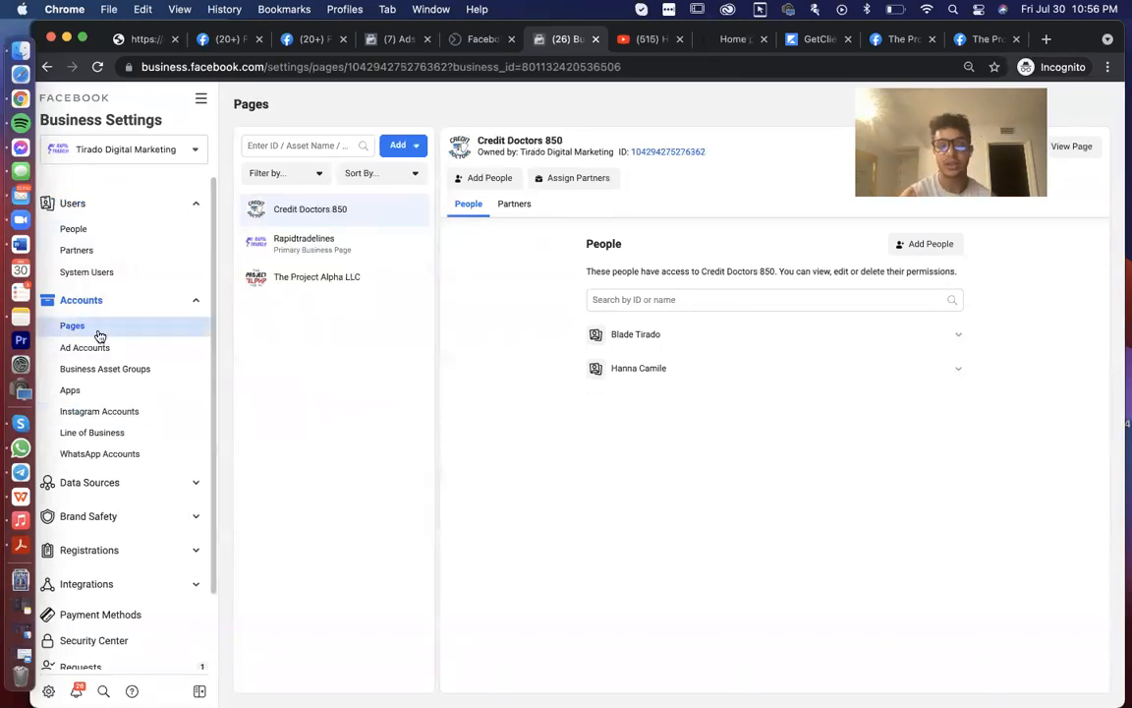
scroll(98, 336, down, 2)
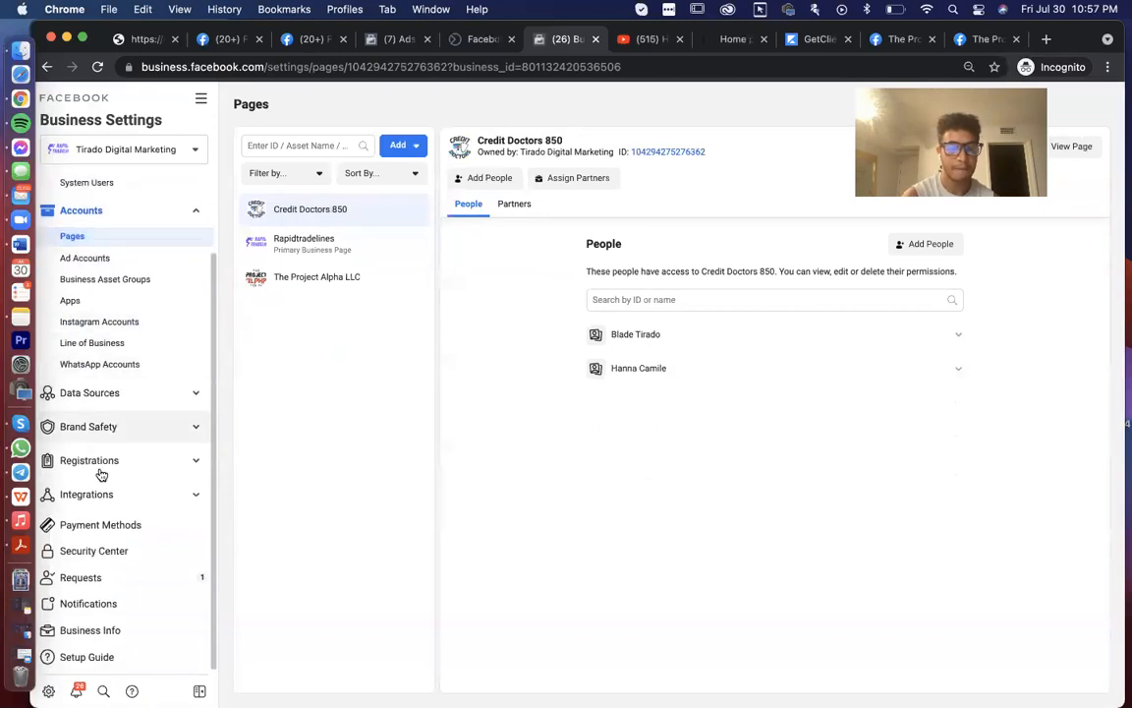
click(91, 630)
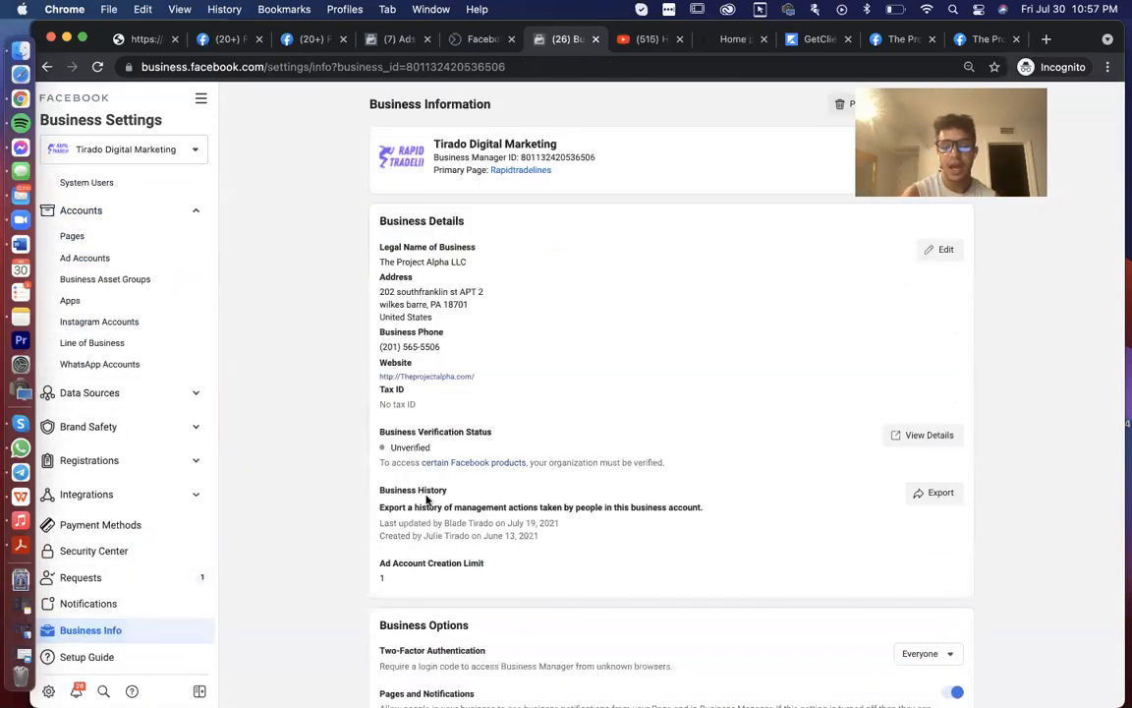
- Review the Unverified Business Verification Status and missing tax ID on Business Information
scroll(427, 500, down, 1)
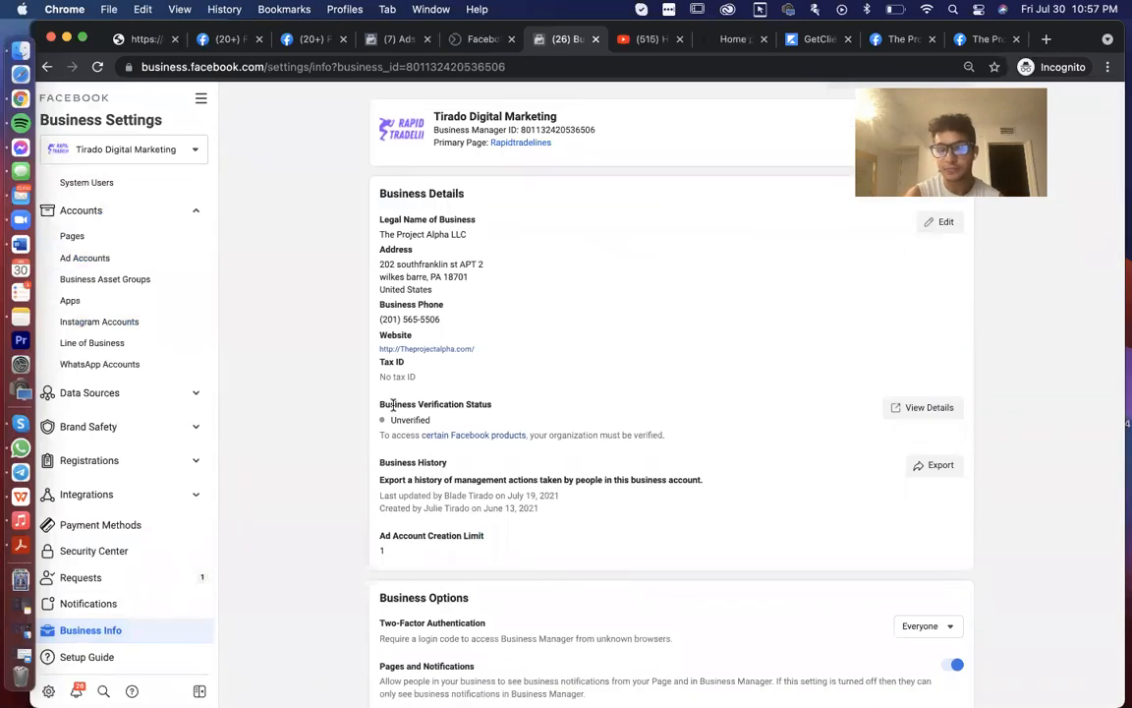
drag(392, 404, 476, 406)
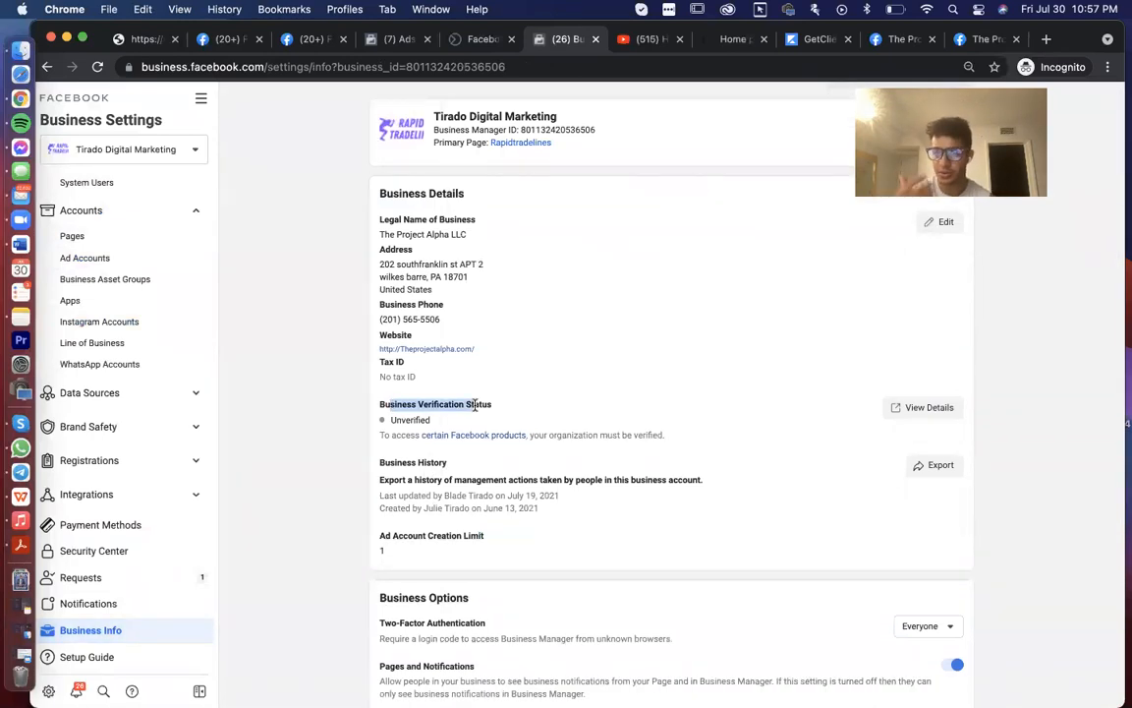
scroll(476, 406, up, 1)
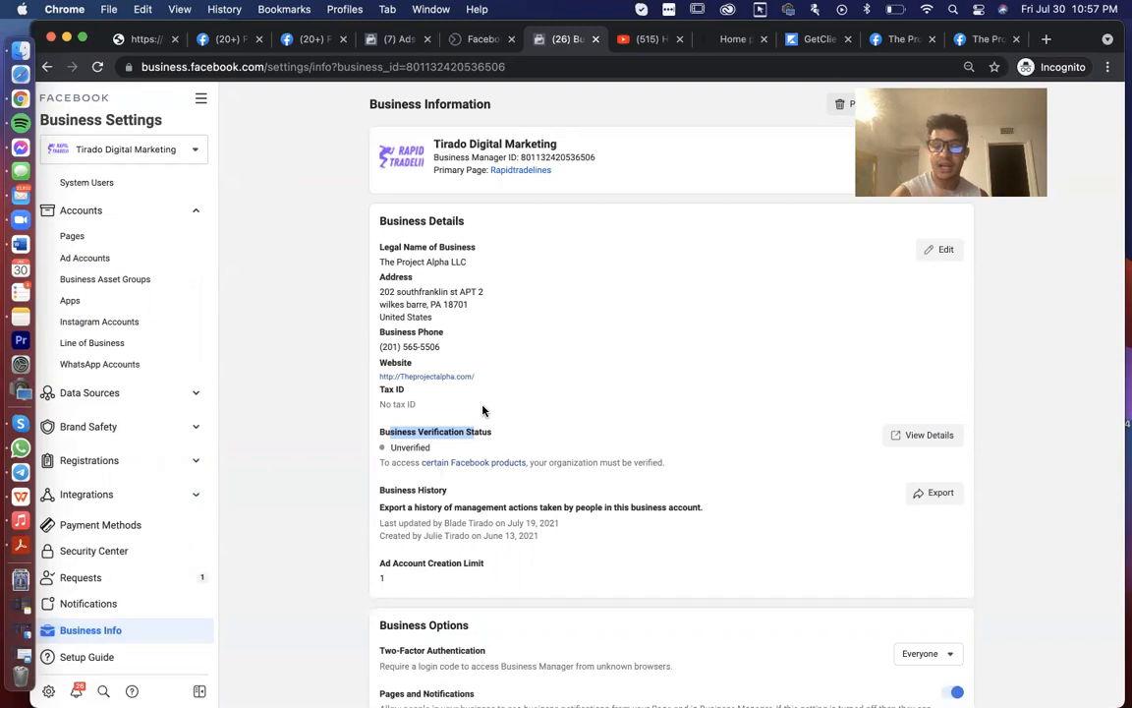
click(384, 430)
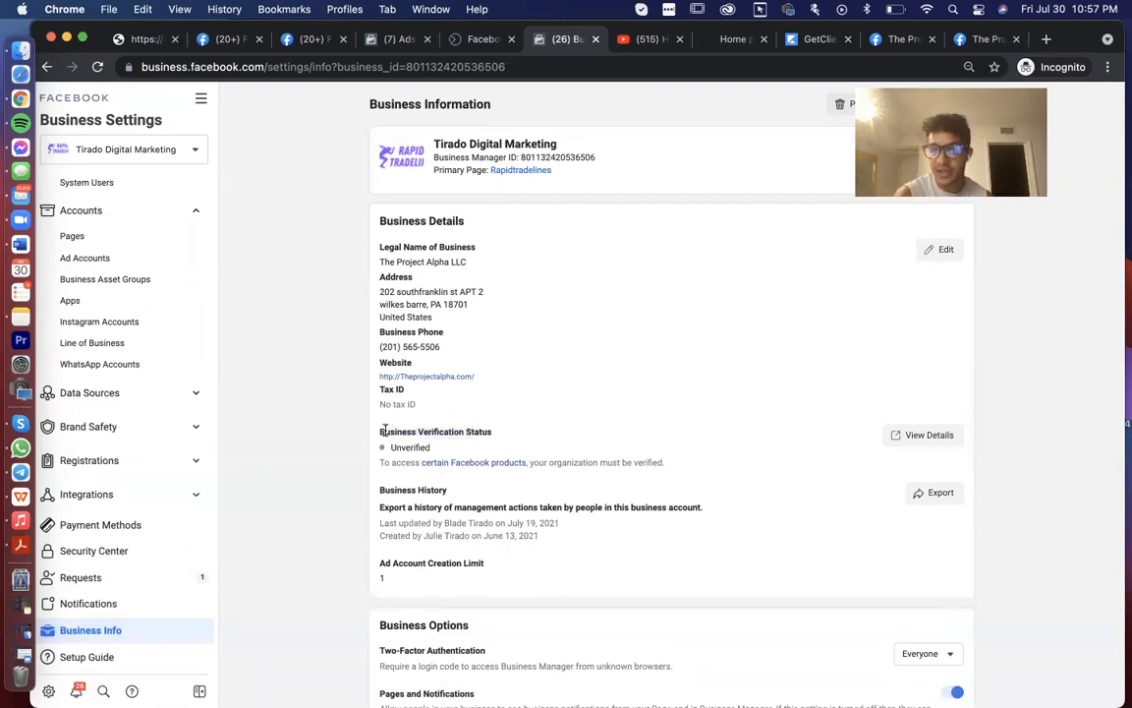